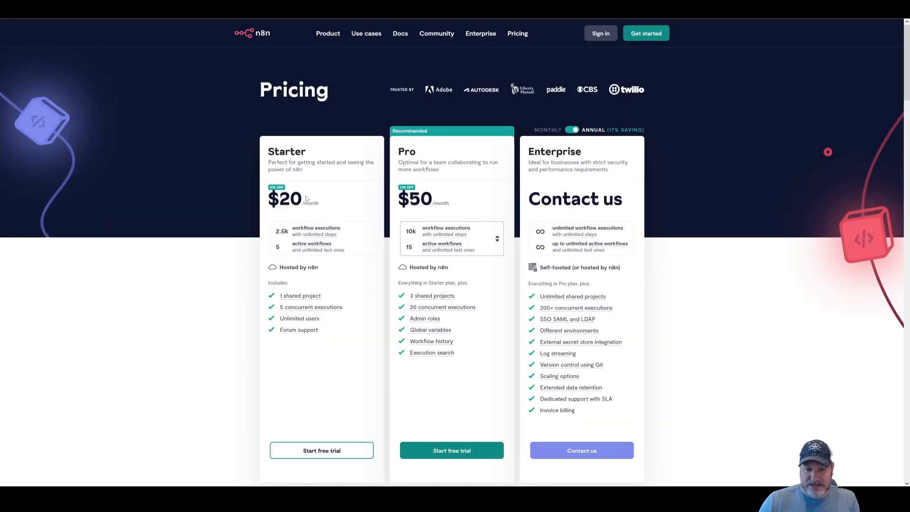
Look over the n8n pricing page, then create a new blank workflow, 'My workflow 5'
{"action": "mouse_move", "coordinate": [313, 221]}
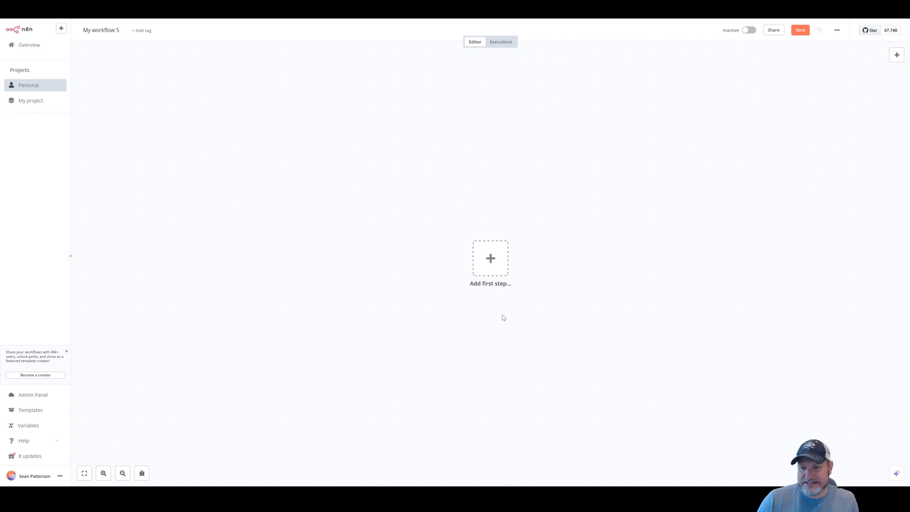
Add a Chat Trigger ('When chat message received') as the workflow's first step
{"action": "left_click", "coordinate": [495, 256]}
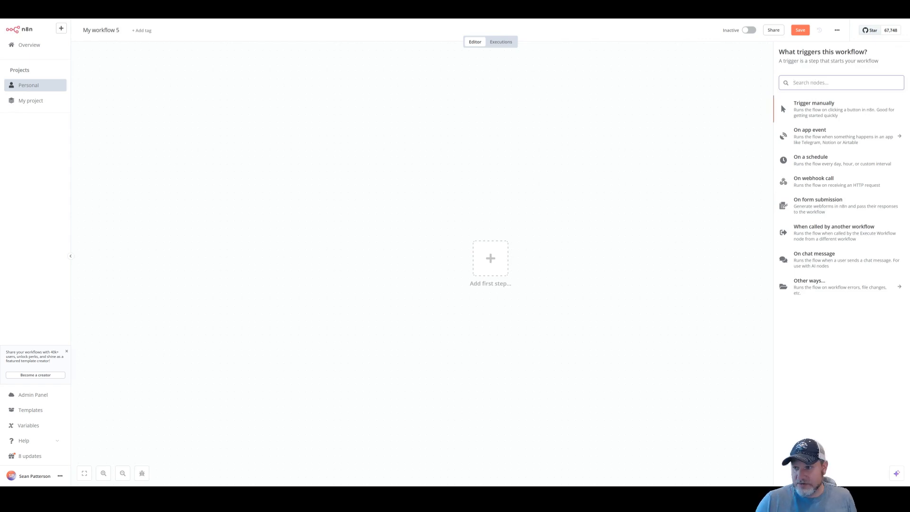
{"action": "type", "text": "chat"}
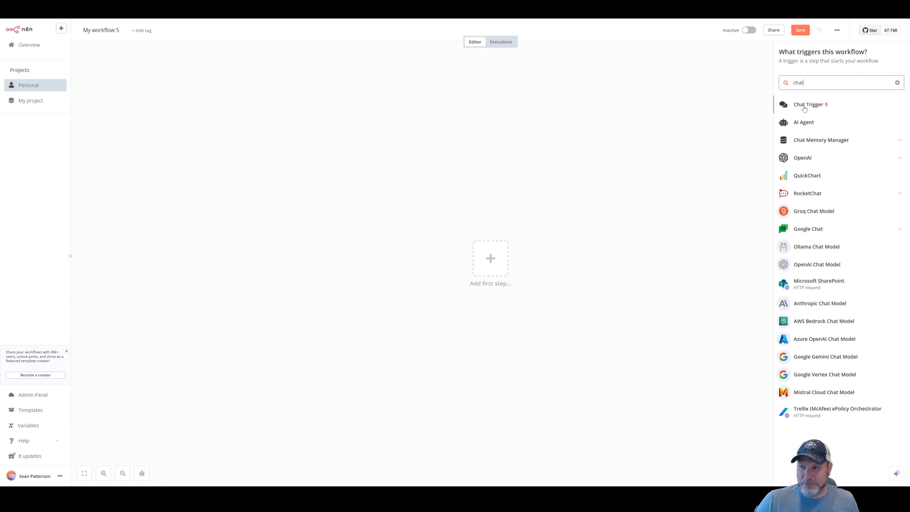
{"action": "left_click", "coordinate": [805, 106]}
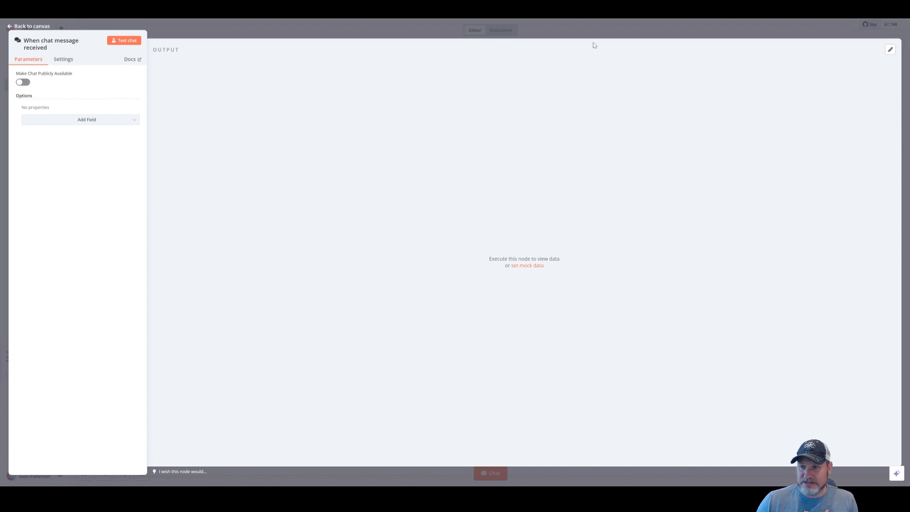
{"action": "left_click", "coordinate": [621, 31]}
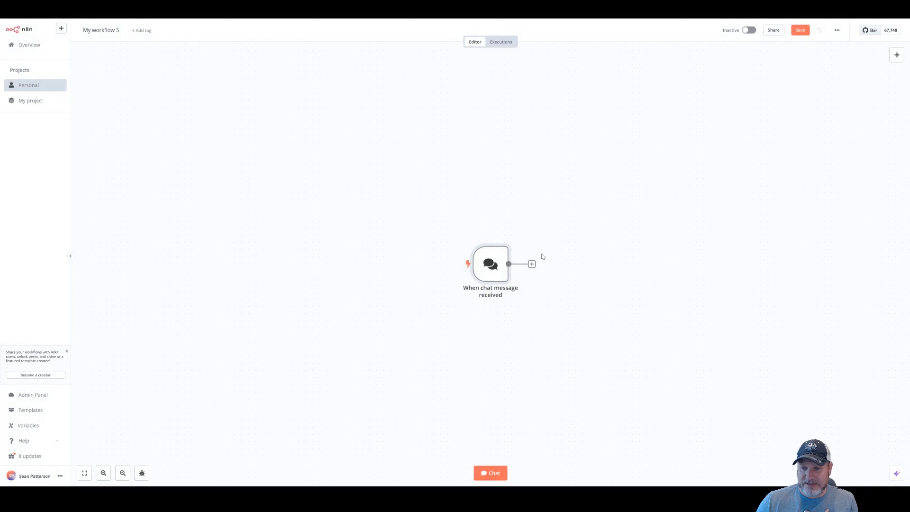
Connect an AI Agent (Tools Agent) node after the chat trigger
{"action": "left_click", "coordinate": [533, 266]}
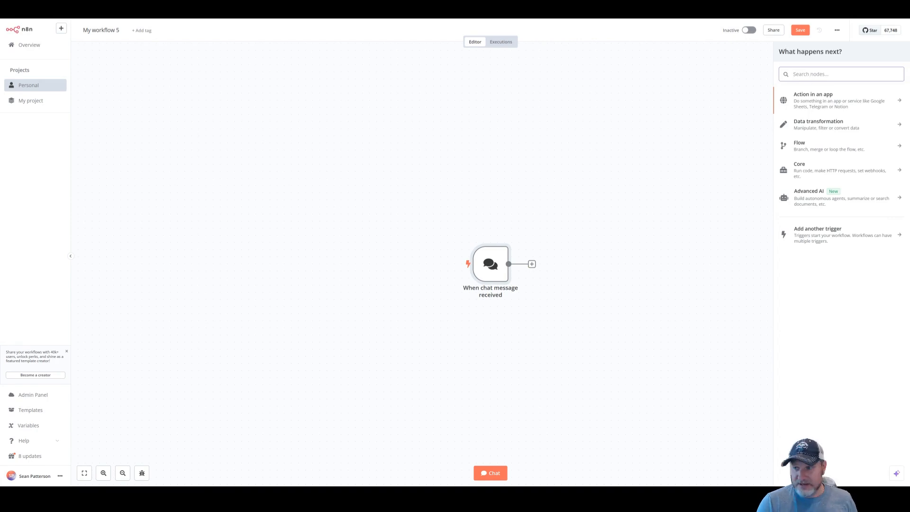
{"action": "type", "text": "ai"}
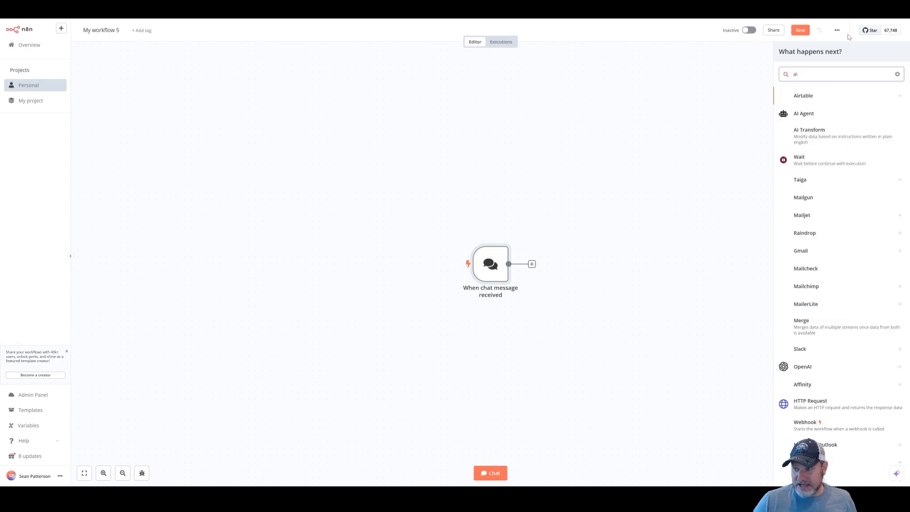
{"action": "left_click", "coordinate": [810, 116]}
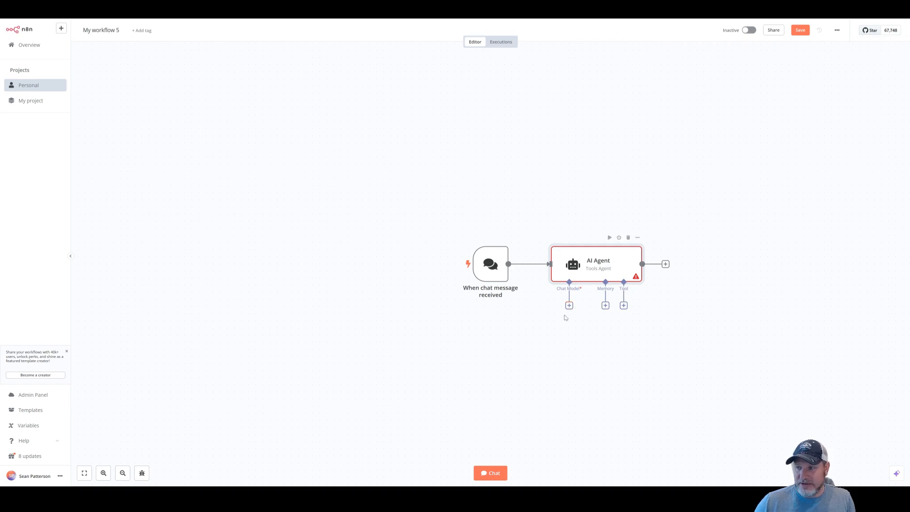
Attach an OpenAI Chat Model (gpt-4o-mini) to the AI Agent and move it lower left
{"action": "left_click", "coordinate": [569, 309]}
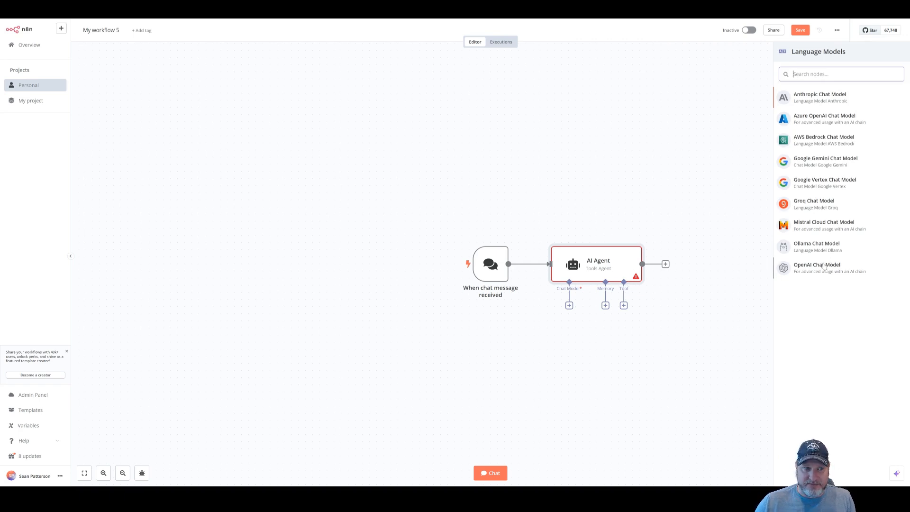
{"action": "left_click", "coordinate": [821, 271]}
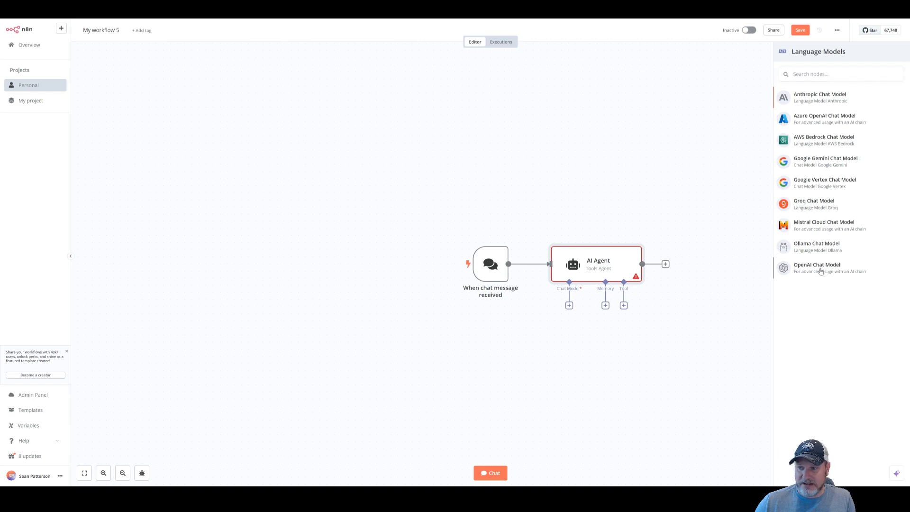
{"action": "left_click", "coordinate": [821, 271]}
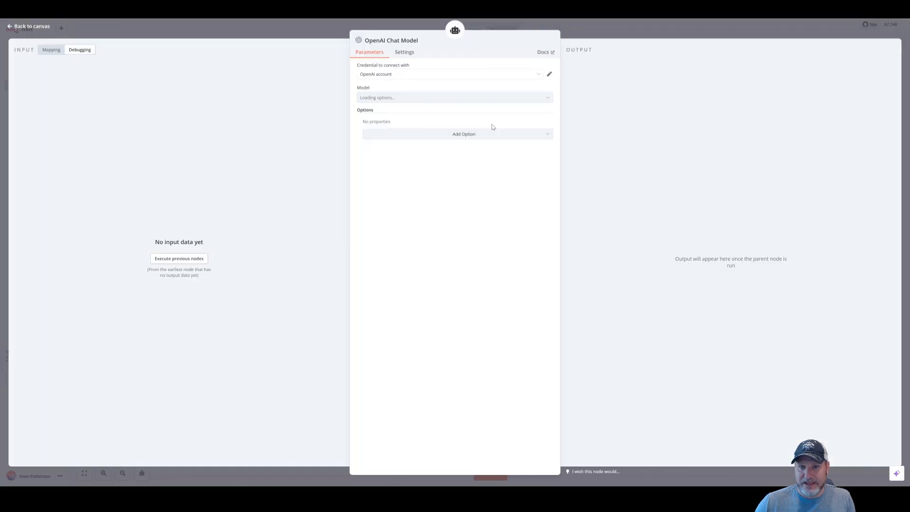
{"action": "left_click", "coordinate": [640, 38]}
{"action": "left_click_drag", "start_coordinate": [582, 343], "coordinate": [497, 349]}
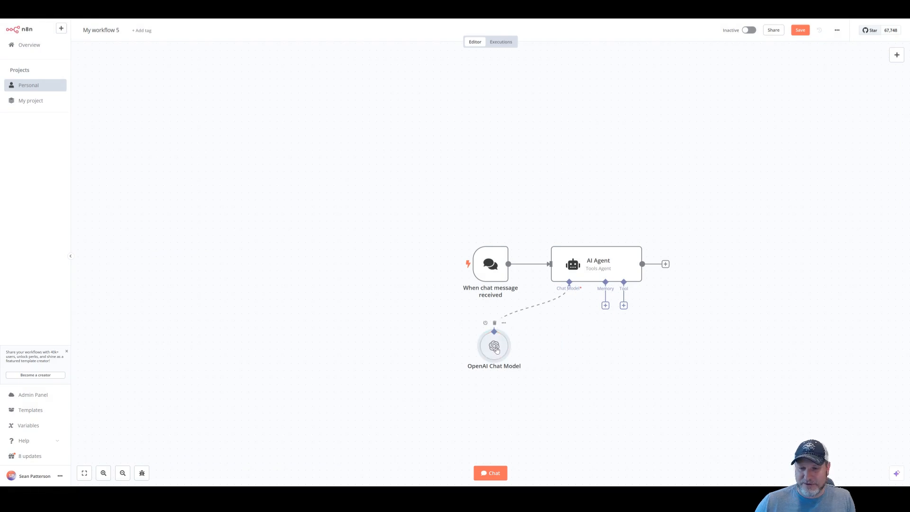
Create a new 'OpenAi account 2' credential from the chat model's Credential dropdown
{"action": "double_click", "coordinate": [496, 349]}
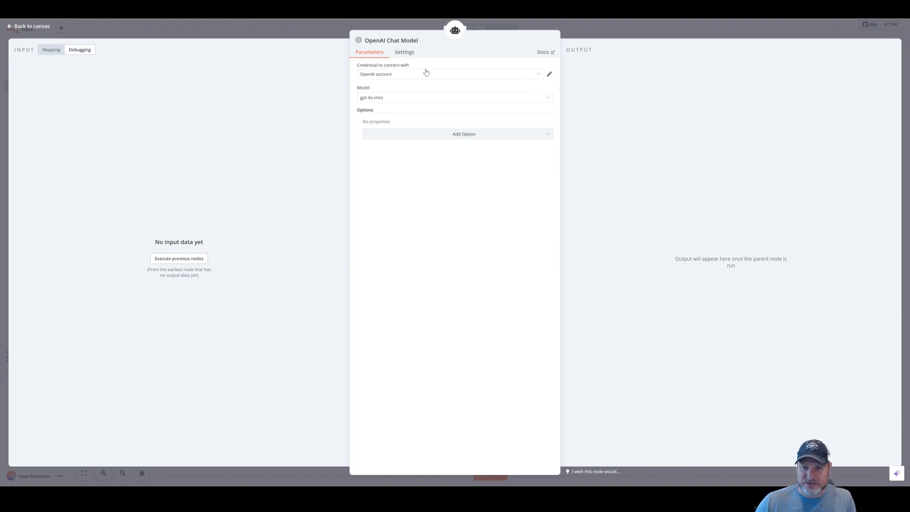
{"action": "left_click", "coordinate": [538, 77]}
{"action": "left_click", "coordinate": [433, 115]}
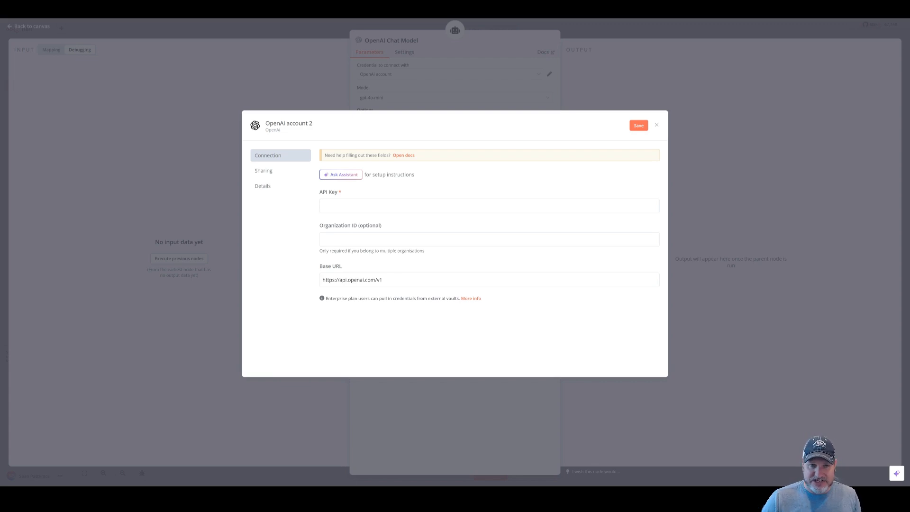
Visit the OpenAI platform, check gpt-4o-mini pricing, then open the dashboard's Logs page
{"action": "key", "text": "ctrl+t"}
{"action": "key", "text": "ctrl+l"}
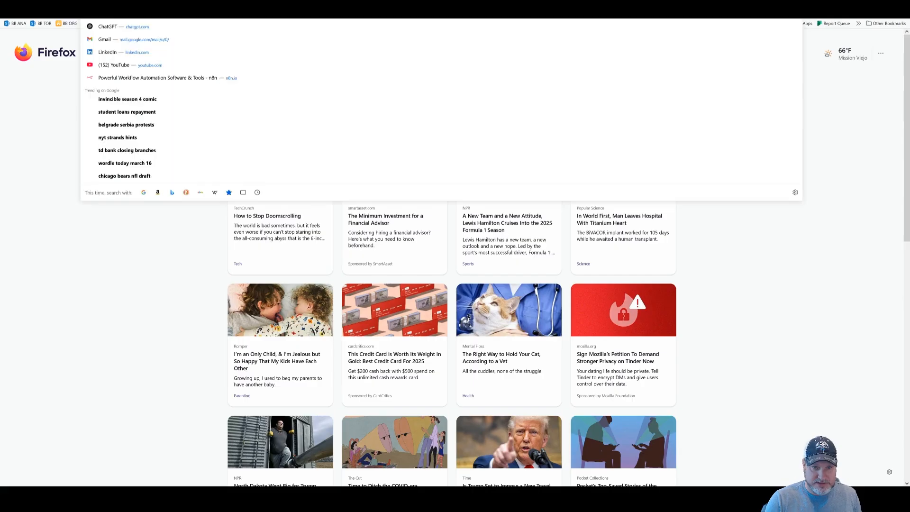
{"action": "type", "text": "op"}
{"action": "key", "text": "Return"}
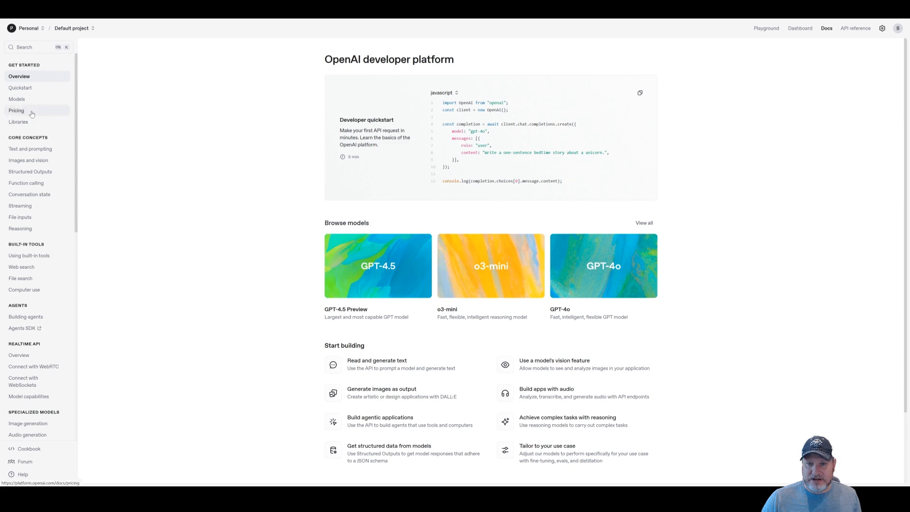
{"action": "left_click", "coordinate": [32, 114]}
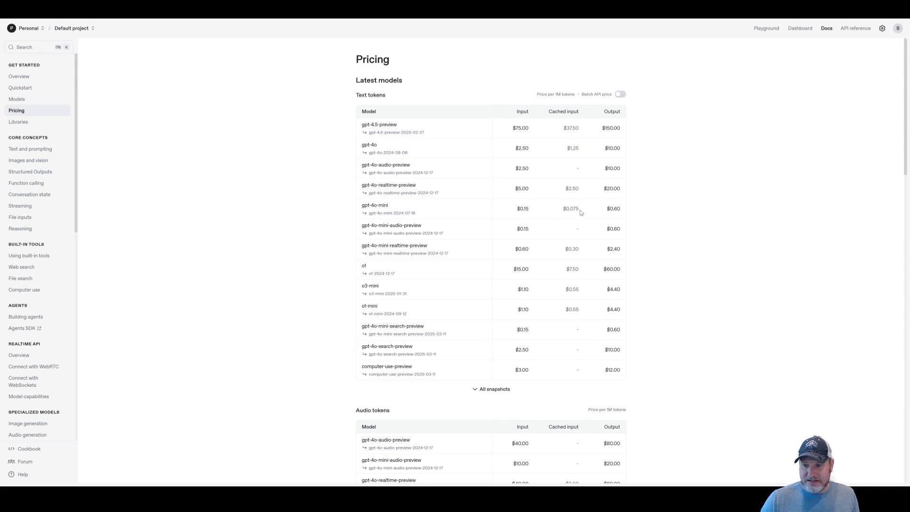
{"action": "left_click_drag", "start_coordinate": [573, 209], "coordinate": [580, 210]}
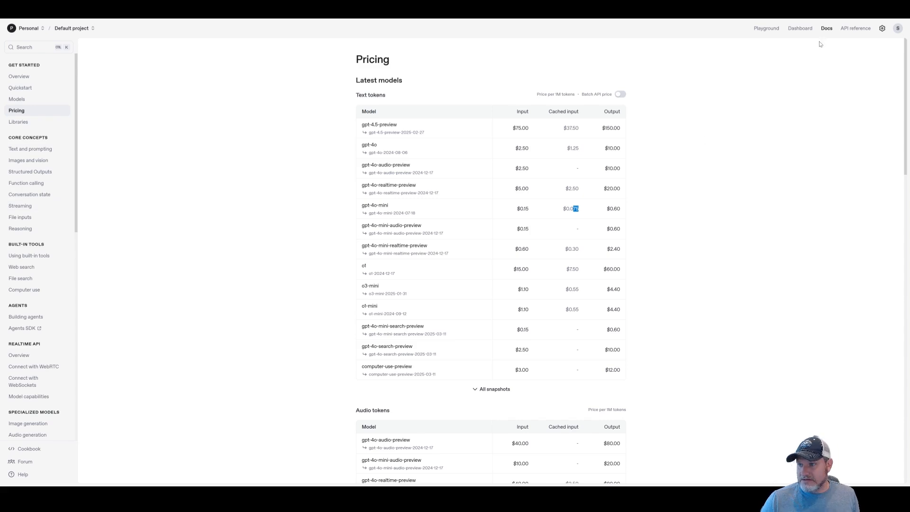
{"action": "left_click", "coordinate": [801, 28]}
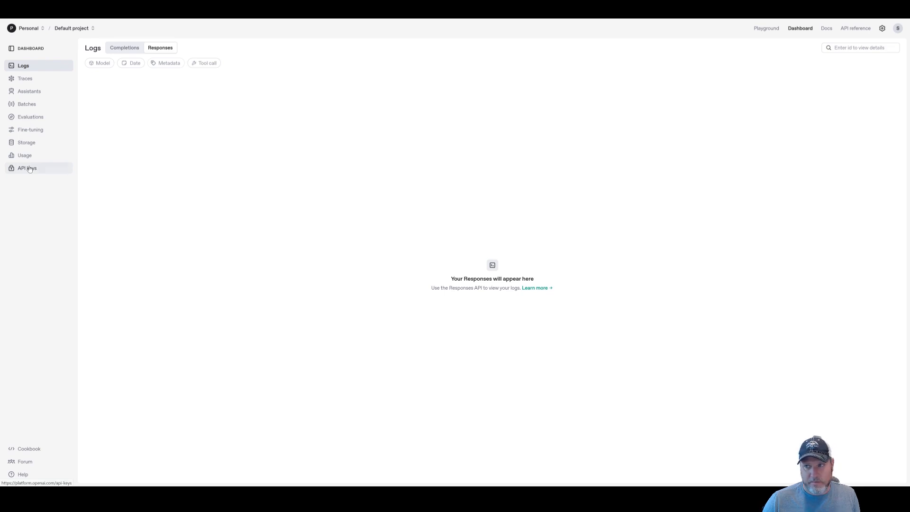
Create a secret API key named 'test', copy it, then revoke it
{"action": "left_click", "coordinate": [28, 168]}
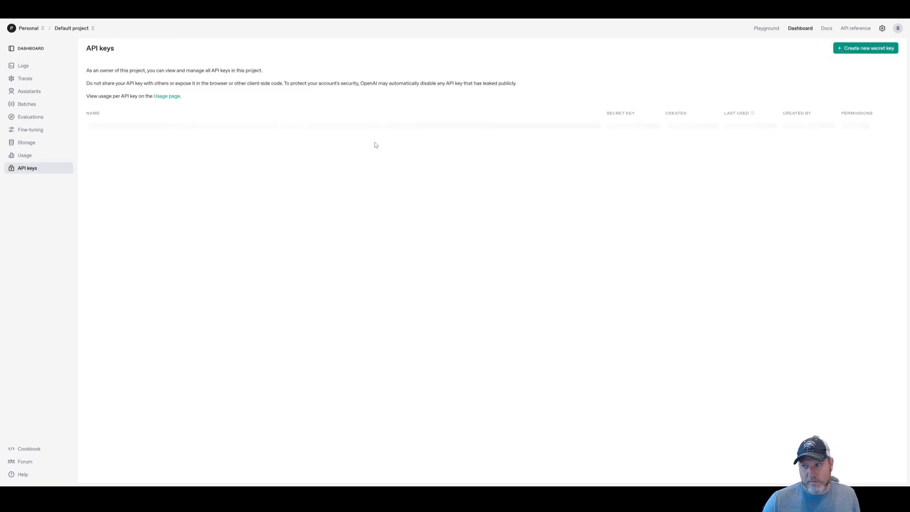
{"action": "left_click", "coordinate": [861, 48]}
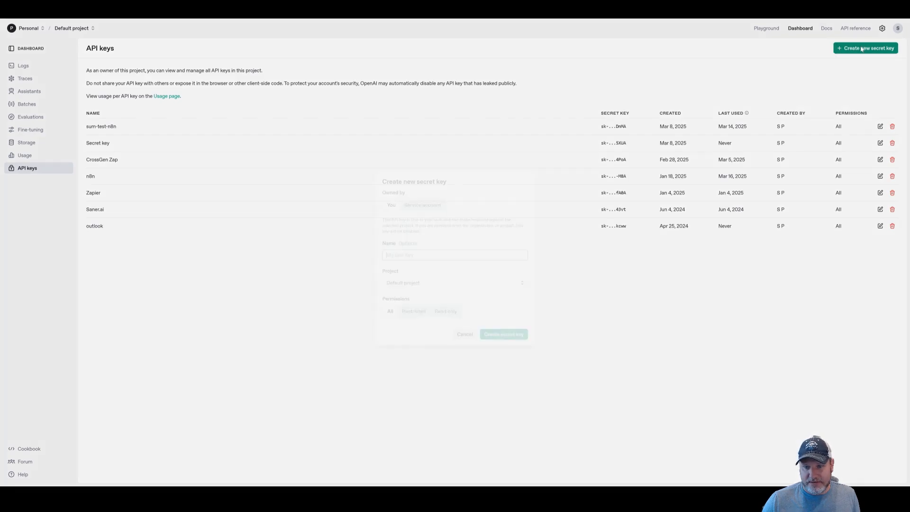
{"action": "type", "text": "test"}
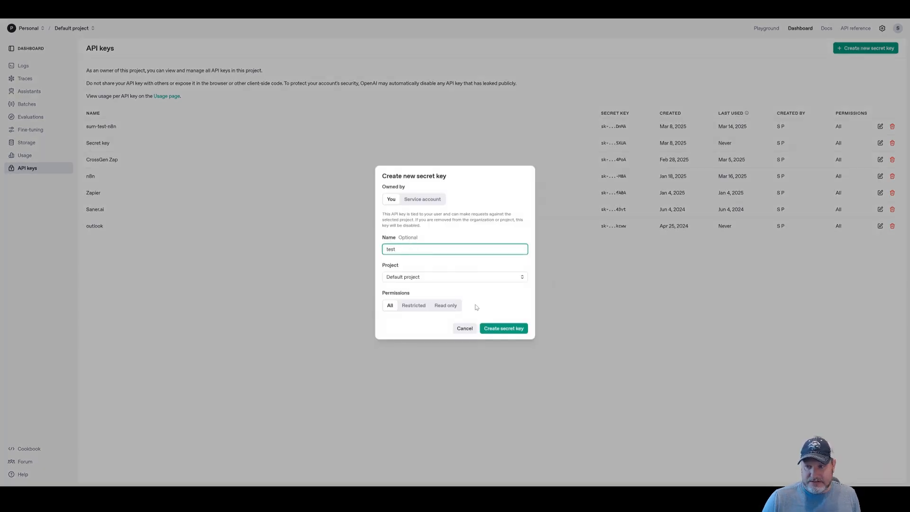
{"action": "left_click", "coordinate": [497, 330]}
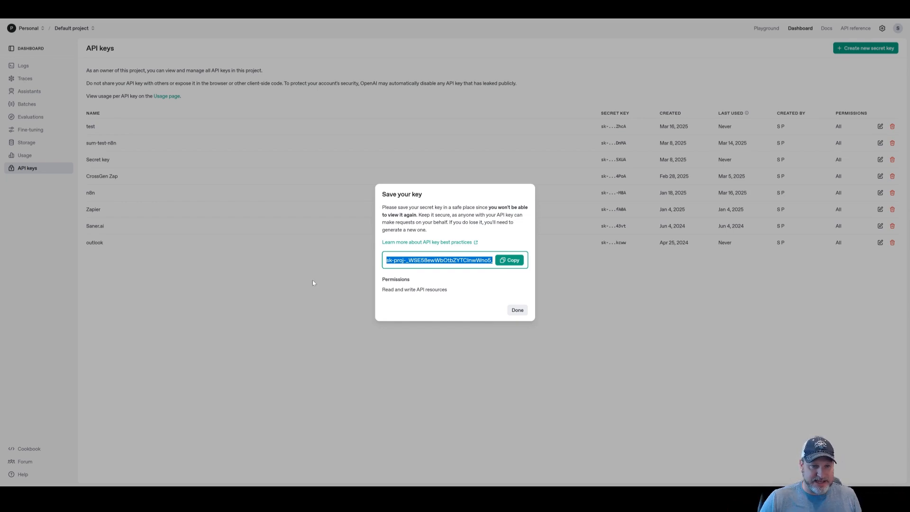
{"action": "left_click", "coordinate": [515, 264]}
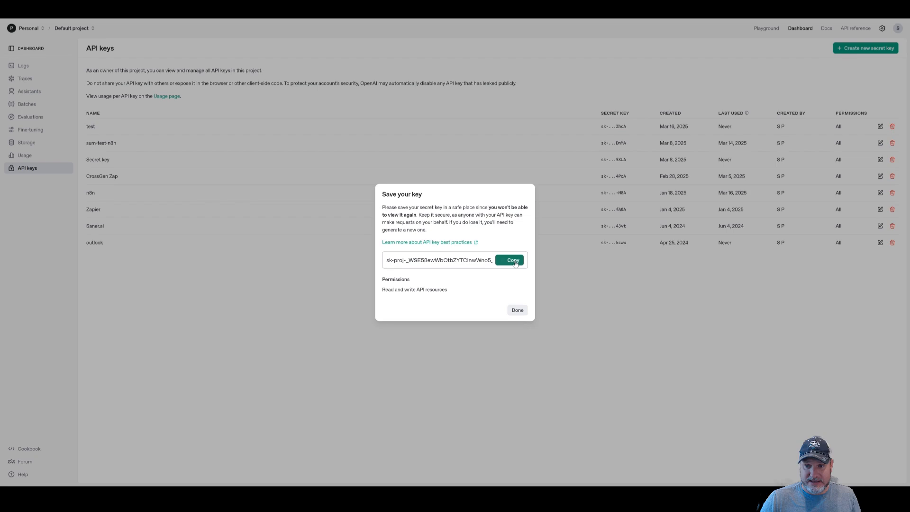
{"action": "left_click", "coordinate": [518, 311]}
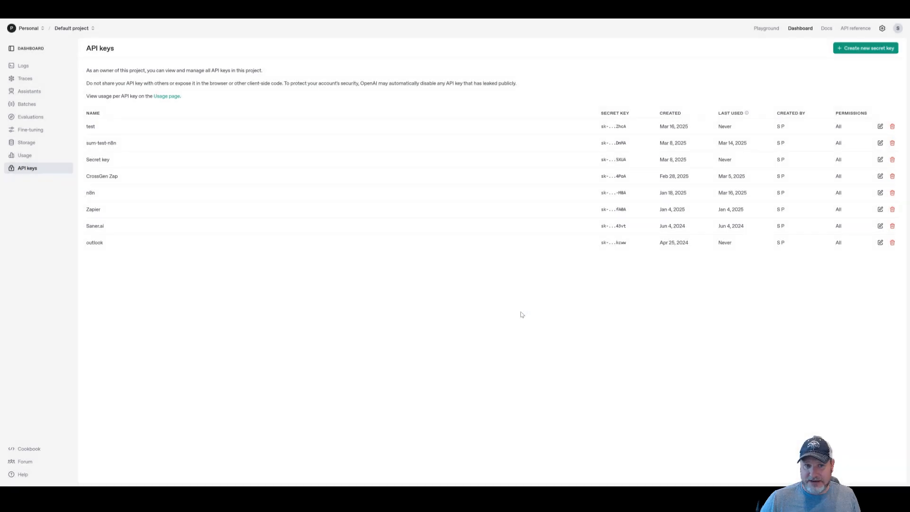
{"action": "left_click", "coordinate": [893, 127]}
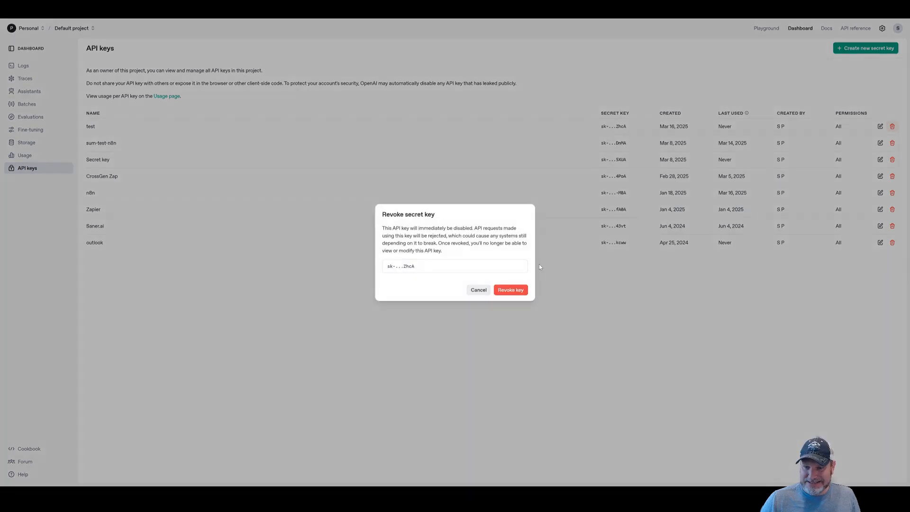
{"action": "left_click", "coordinate": [511, 289]}
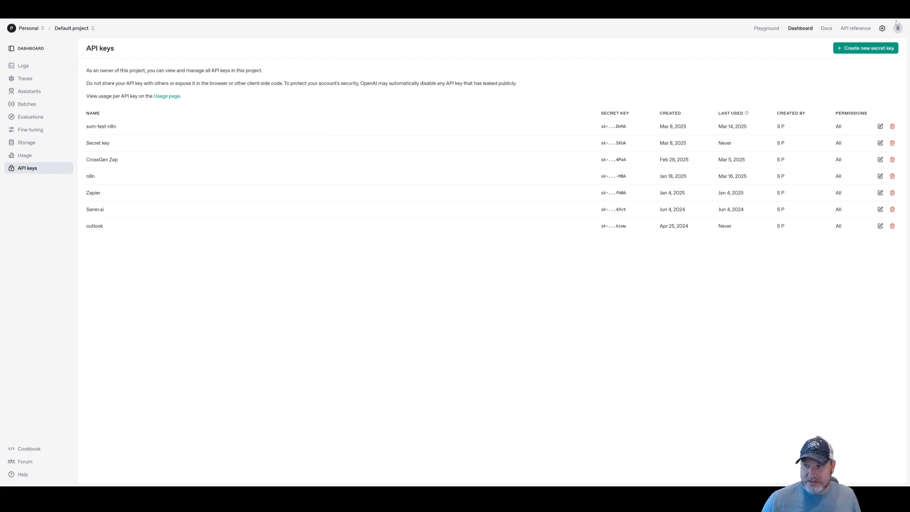
{"action": "left_click", "coordinate": [883, 30]}
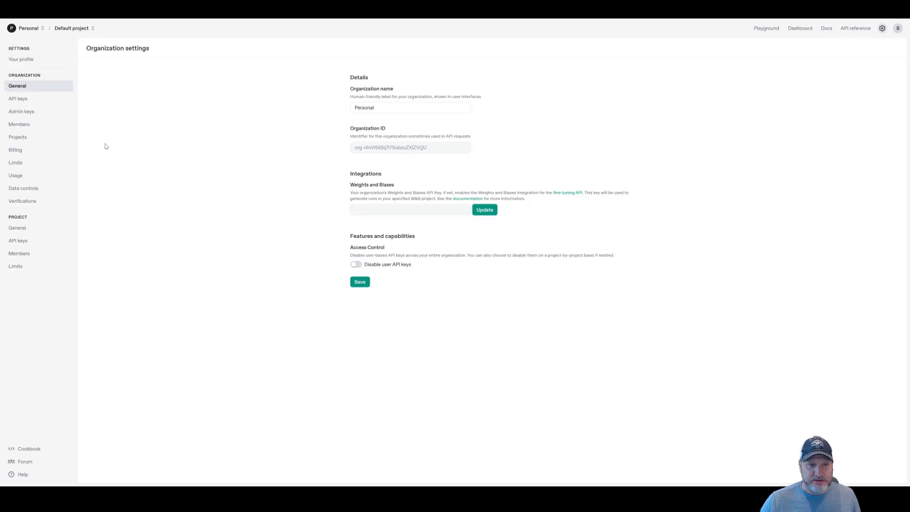
{"action": "left_click", "coordinate": [16, 152]}
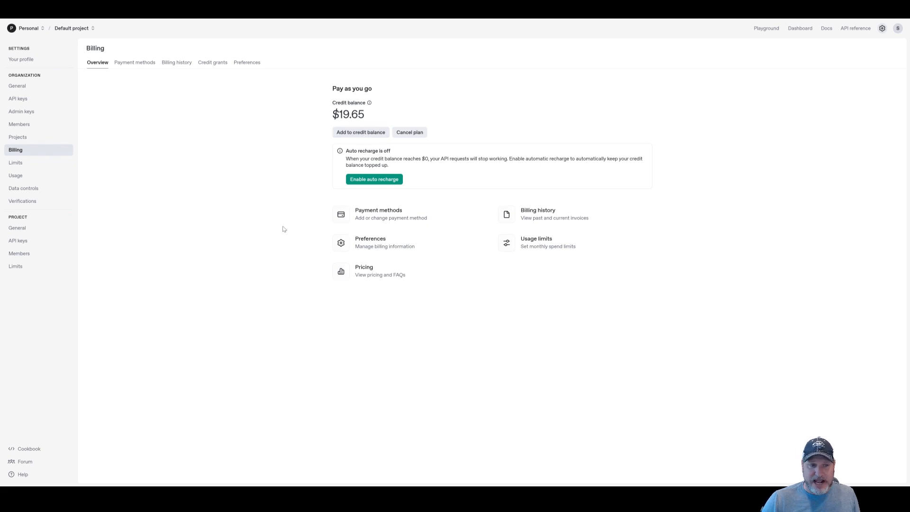
{"action": "left_click", "coordinate": [40, 242]}
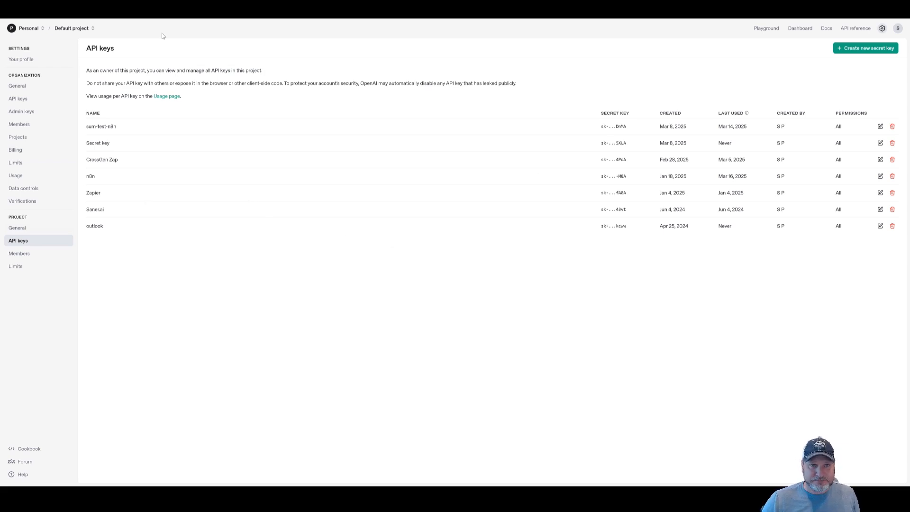
Discard the blank 'OpenAi account 2' form and use the existing 'OpenAi account' credential, which tests successfully
{"action": "left_click", "coordinate": [164, 9]}
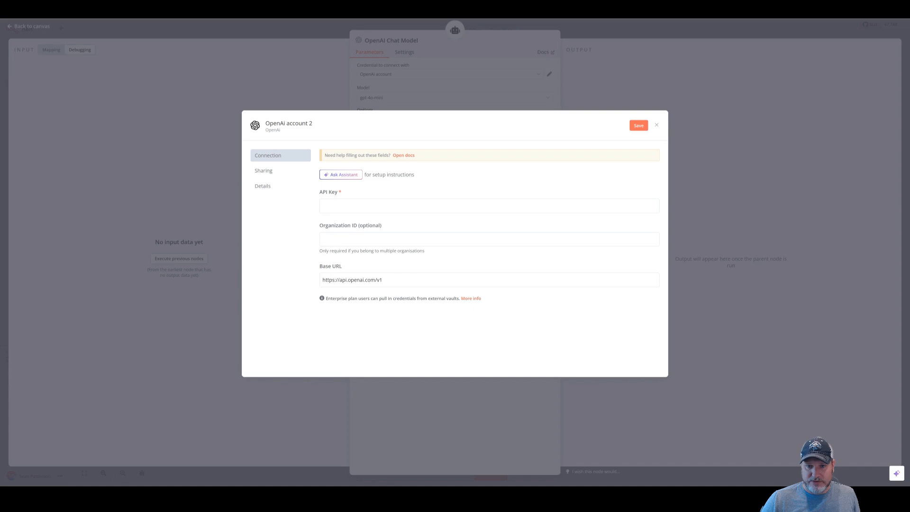
{"action": "left_click", "coordinate": [349, 205]}
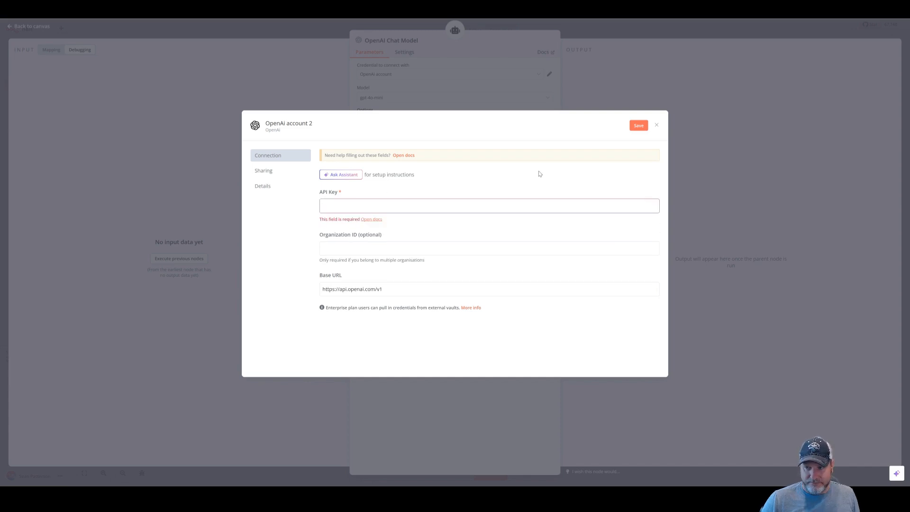
{"action": "left_click", "coordinate": [657, 126]}
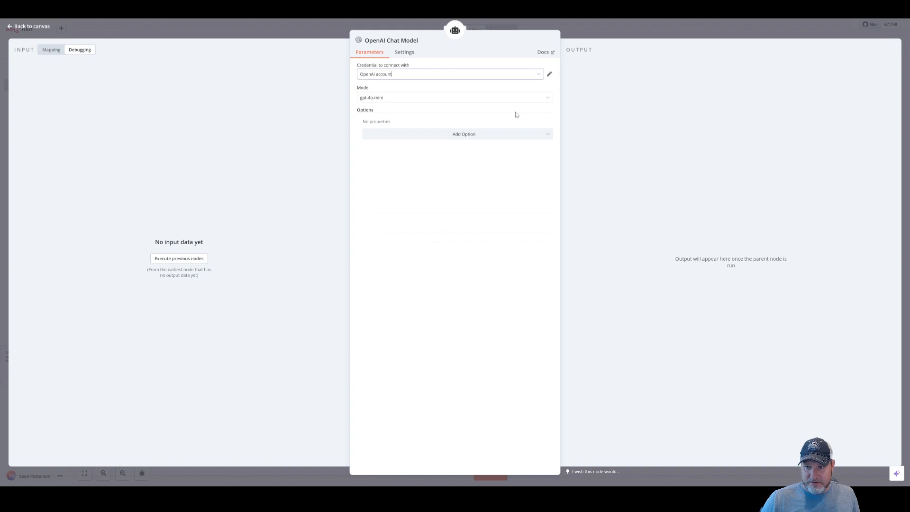
{"action": "left_click", "coordinate": [551, 75]}
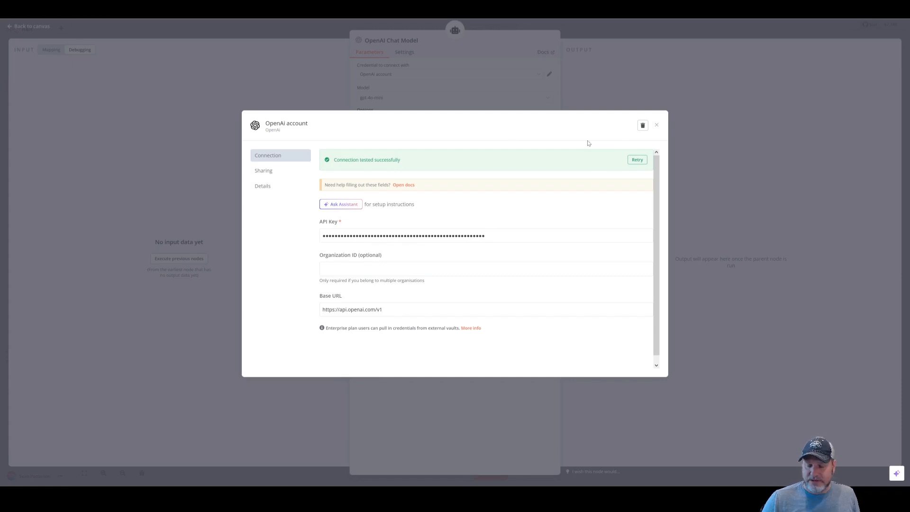
{"action": "left_click", "coordinate": [658, 125]}
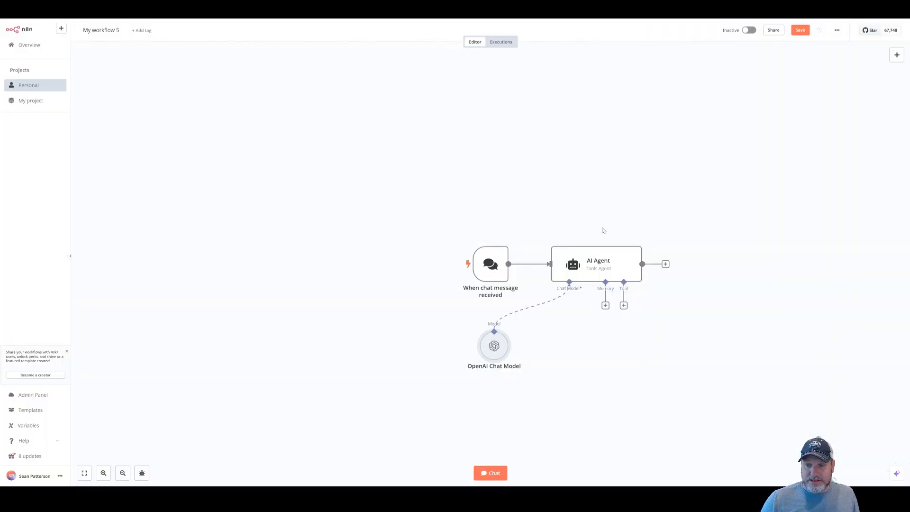
Save the workflow to My project and open its test chat panel
{"action": "scroll", "coordinate": [574, 172], "scroll_direction": "down", "scroll_amount": 1}
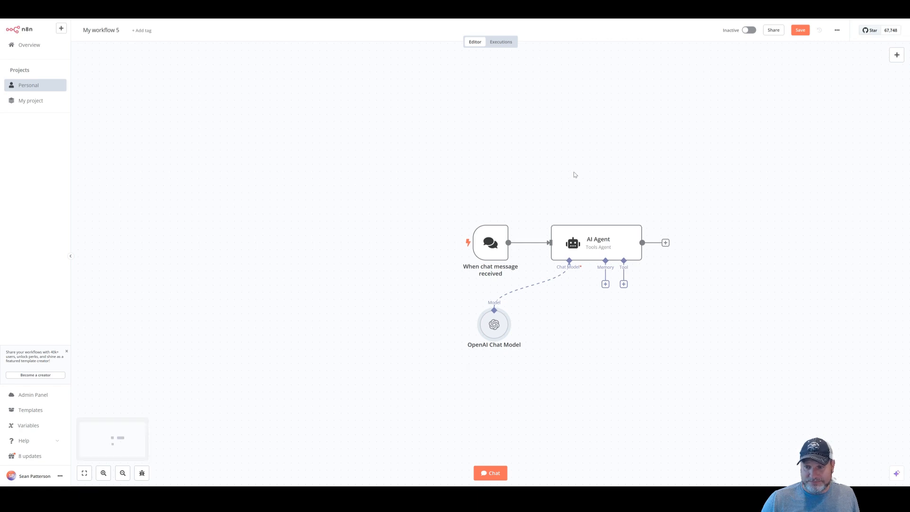
{"action": "scroll", "coordinate": [550, 291], "scroll_direction": "down", "scroll_amount": 4}
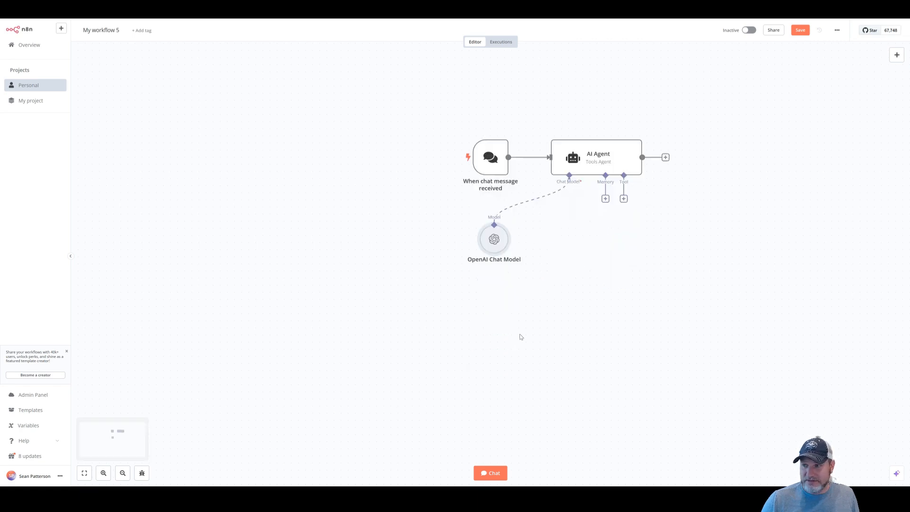
{"action": "left_click", "coordinate": [801, 30]}
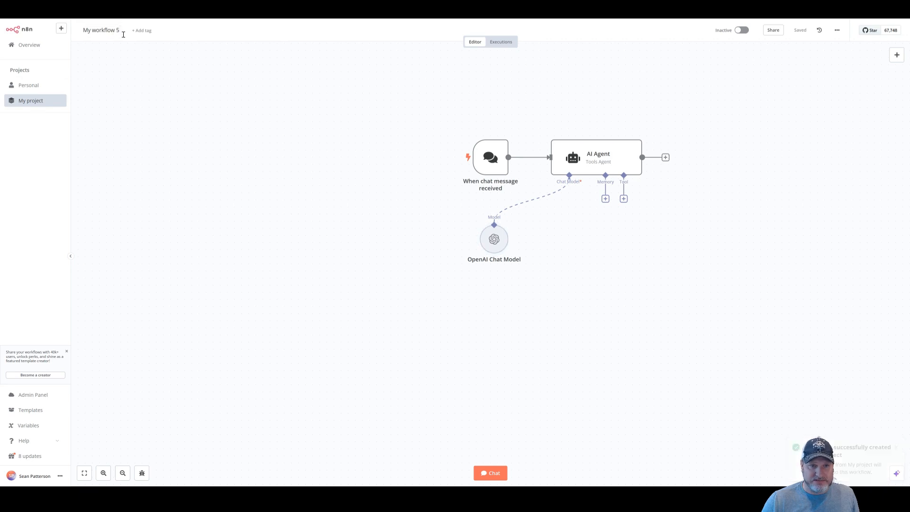
{"action": "left_click", "coordinate": [494, 473]}
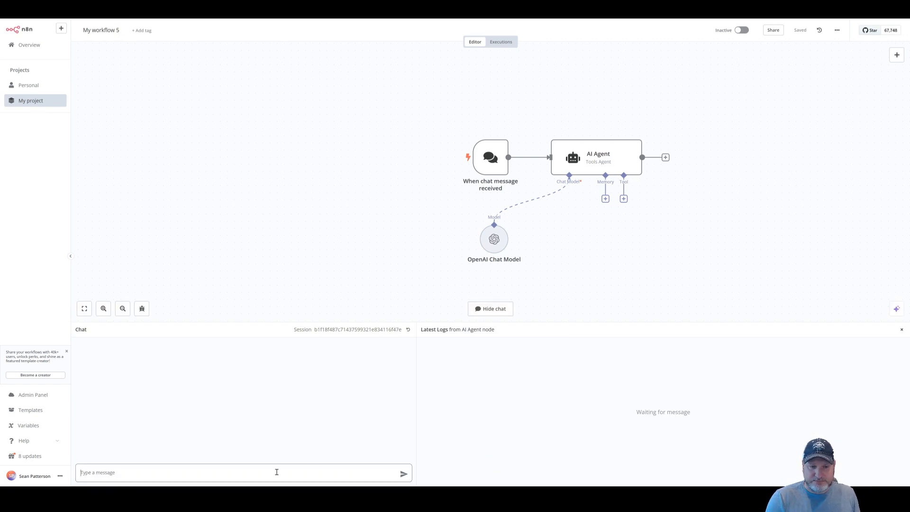
Send 'Hello' to the agent in the test chat
{"action": "type", "text": "Hello"}
{"action": "key", "text": "Return"}
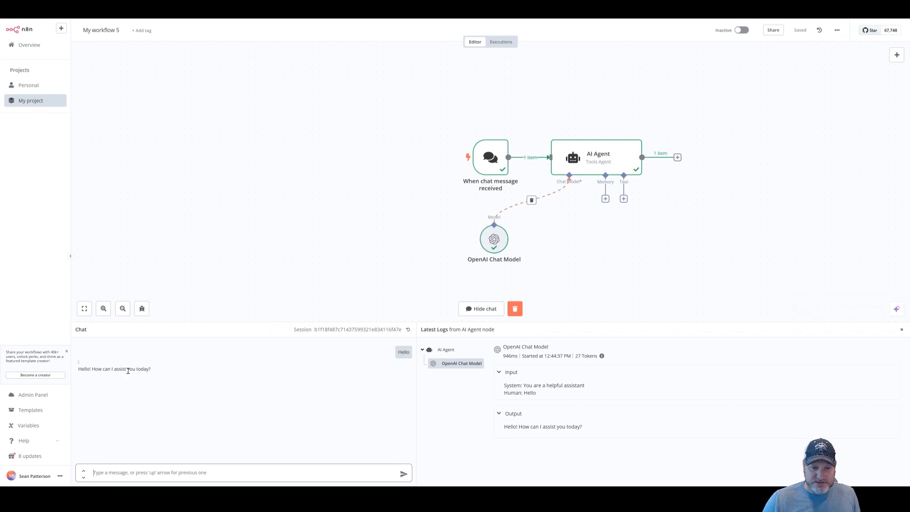
{"action": "left_click_drag", "start_coordinate": [141, 370], "coordinate": [122, 370]}
Ask 'why is the sky blue?' and widen the chat pane to read the answer
{"action": "left_click", "coordinate": [139, 472]}
{"action": "type", "text": "why is th"}
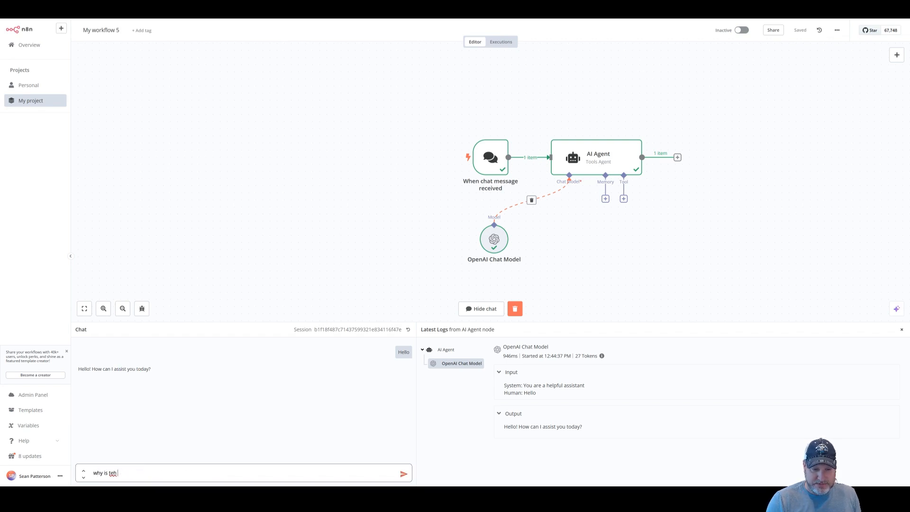
{"action": "type", "text": "e sky blue?"}
{"action": "key", "text": "Return"}
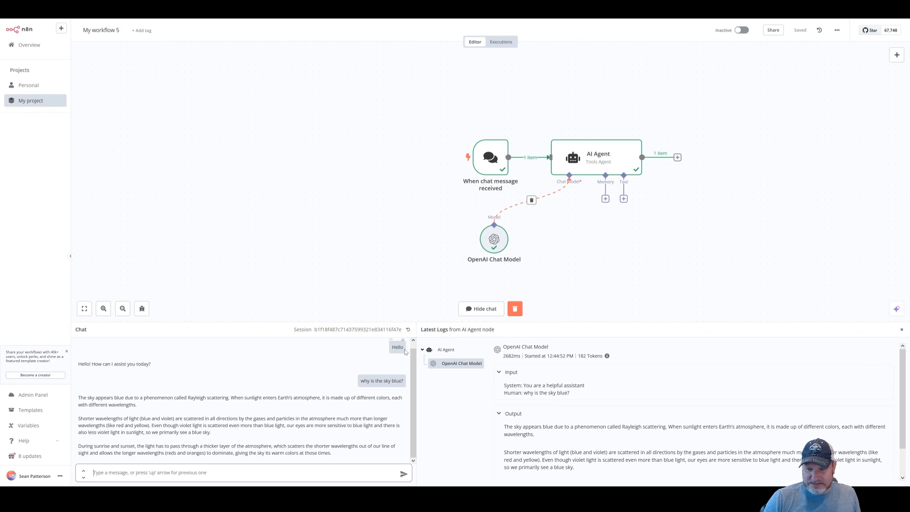
{"action": "left_click_drag", "start_coordinate": [417, 330], "coordinate": [701, 332]}
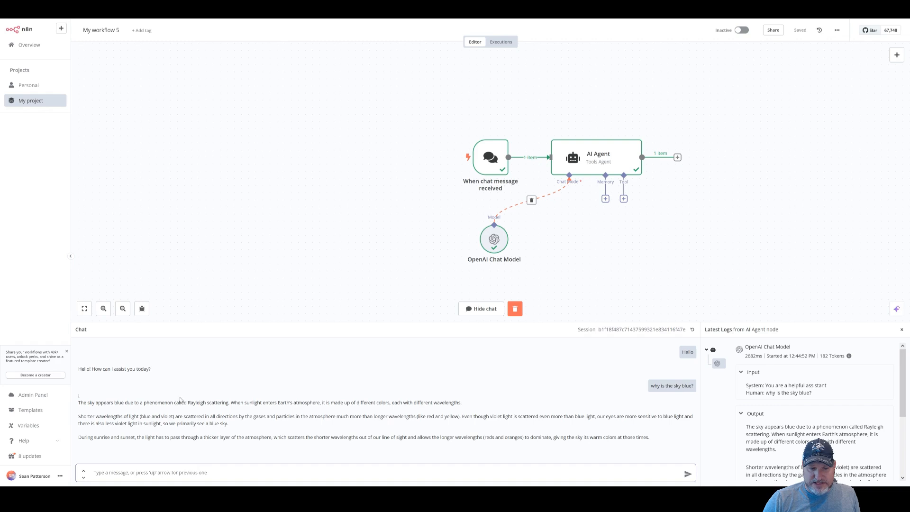
Tell the agent the user's name, then ask 'what is my name?' and read its reply
{"action": "double_click", "coordinate": [131, 369]}
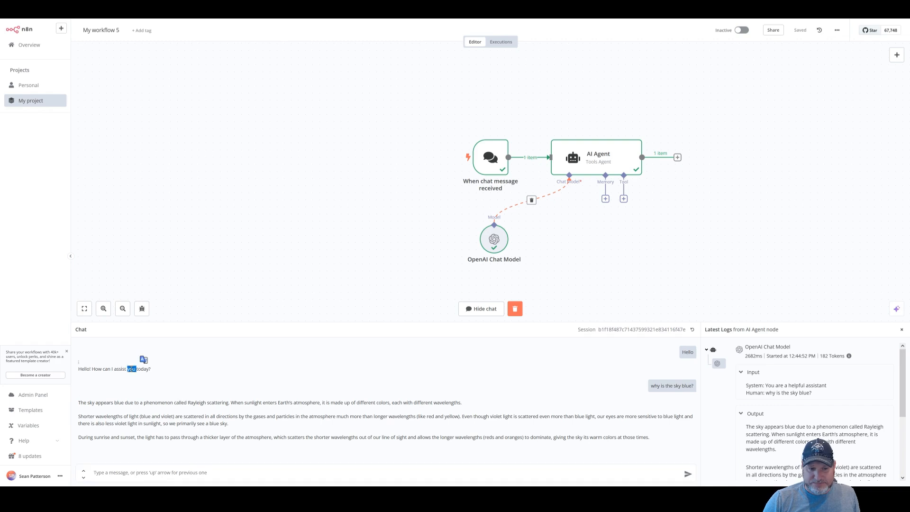
{"action": "left_click", "coordinate": [154, 459]}
{"action": "left_click", "coordinate": [157, 474]}
{"action": "type", "text": "my"}
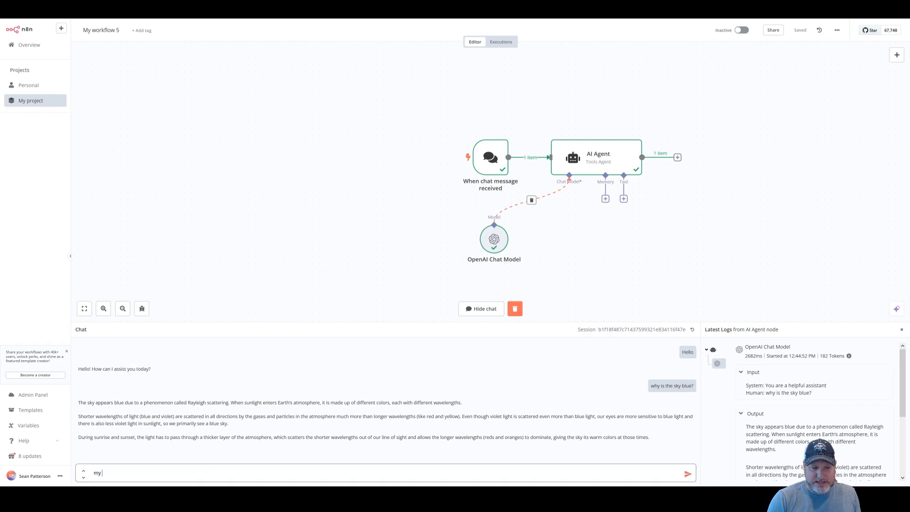
{"action": "type", "text": " name is"}
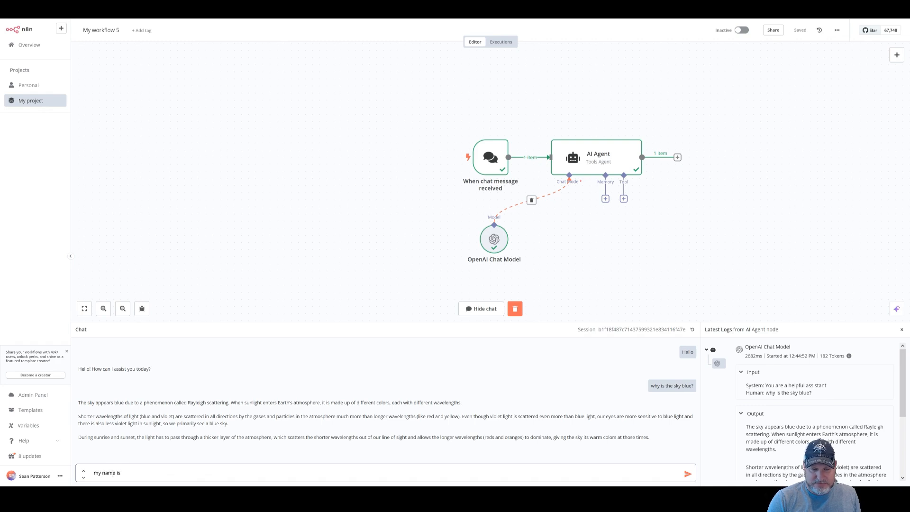
{"action": "type", "text": " Sean"}
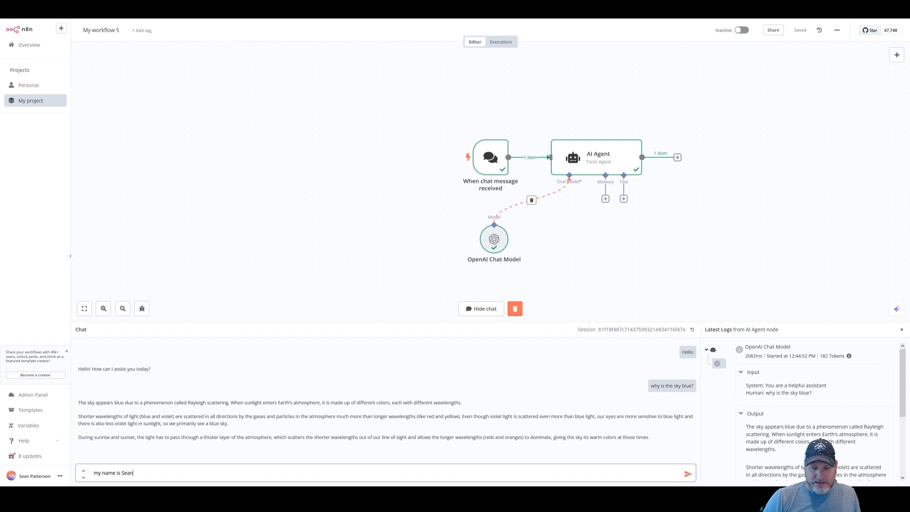
{"action": "key", "text": "Return"}
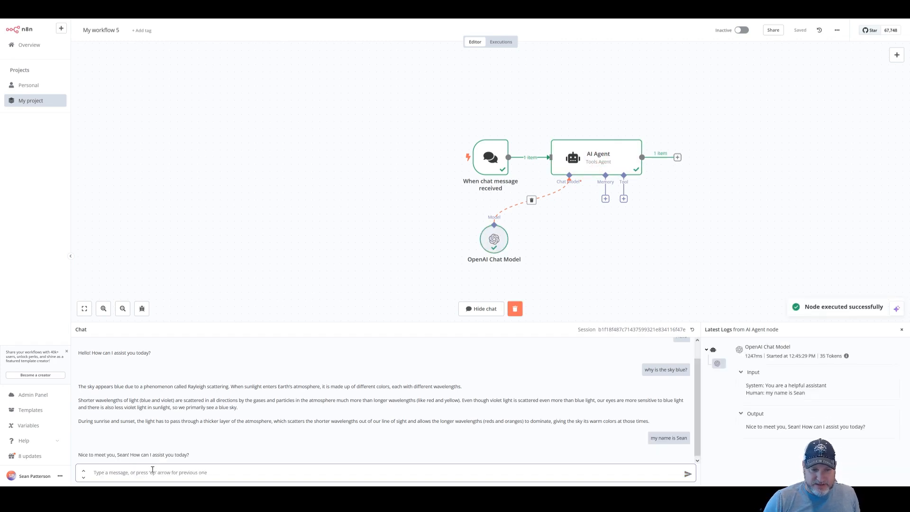
{"action": "type", "text": "wh"}
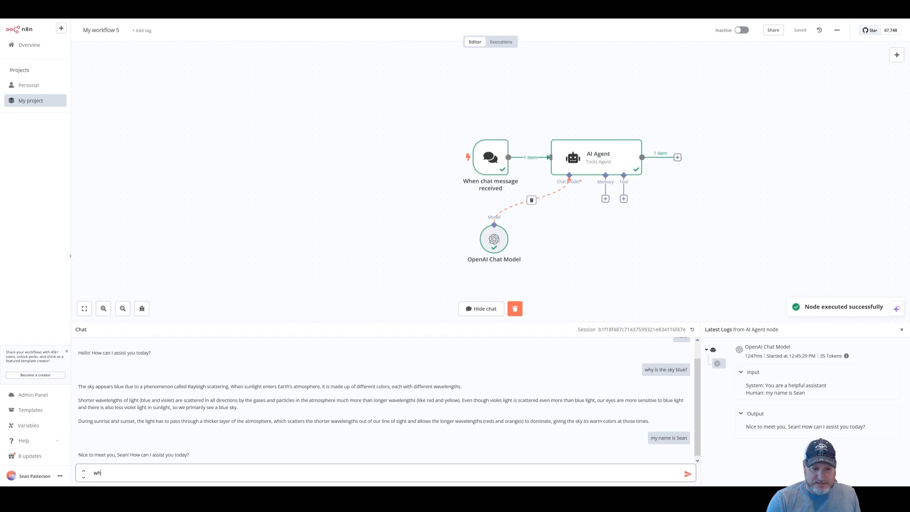
{"action": "type", "text": "at is my name?"}
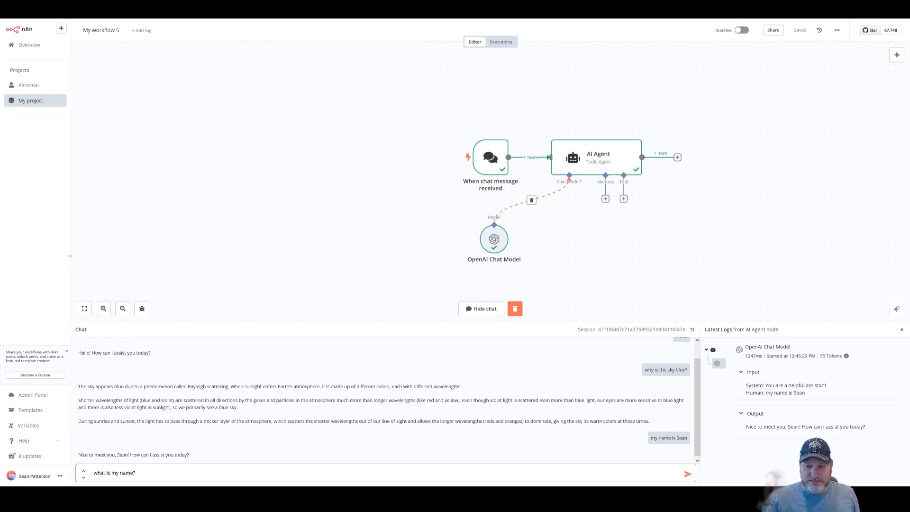
{"action": "key", "text": "Return"}
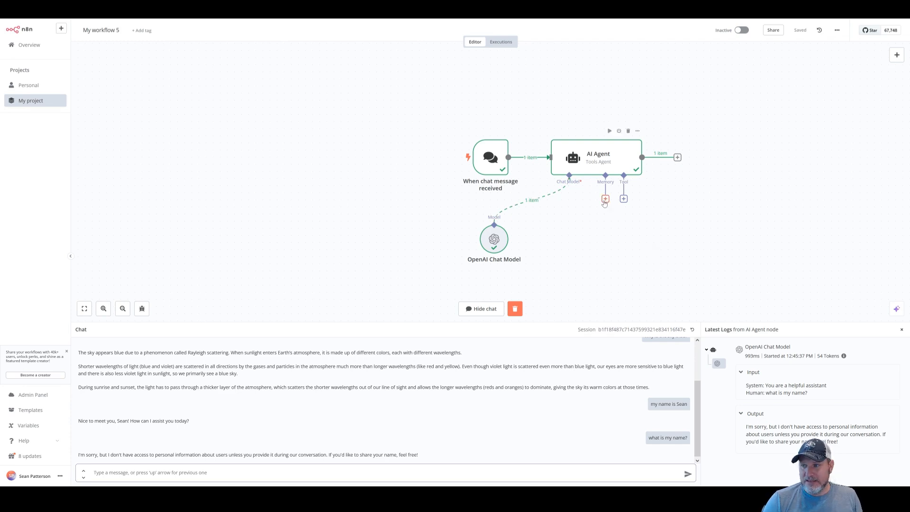
Add Window Buffer Memory to the AI Agent's Memory port, reviewing its session key and window length 5
{"action": "left_click", "coordinate": [605, 199]}
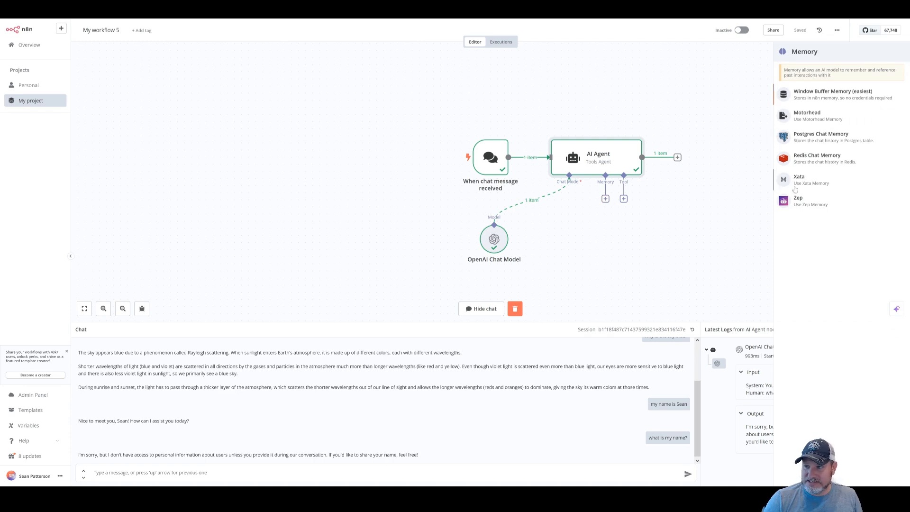
{"action": "left_click", "coordinate": [825, 97]}
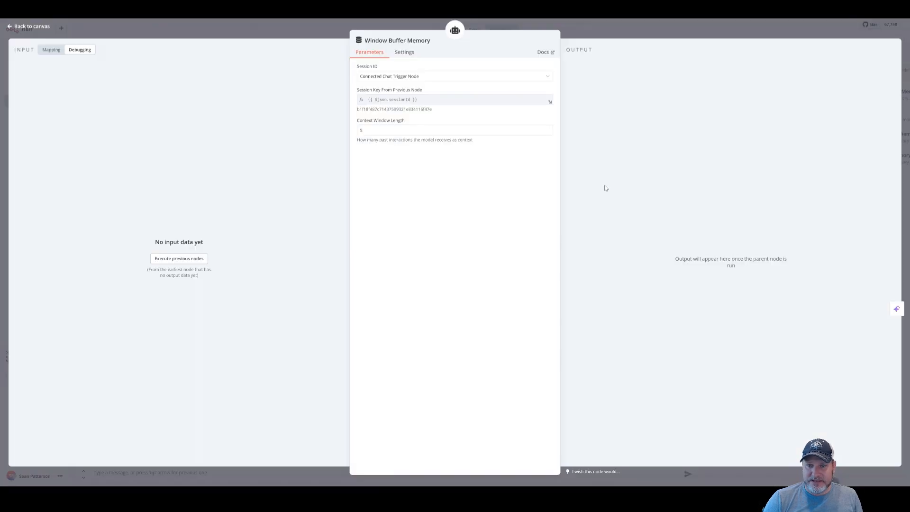
{"action": "left_click", "coordinate": [436, 100]}
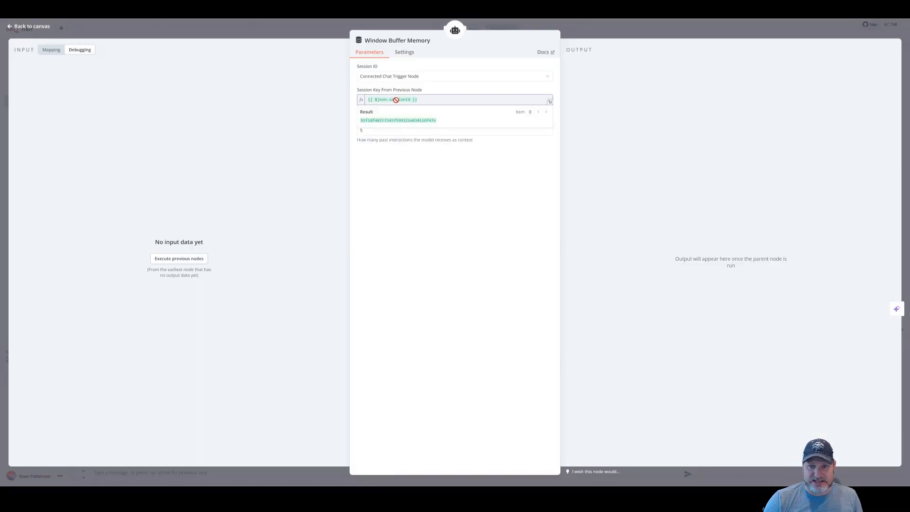
{"action": "left_click", "coordinate": [428, 198]}
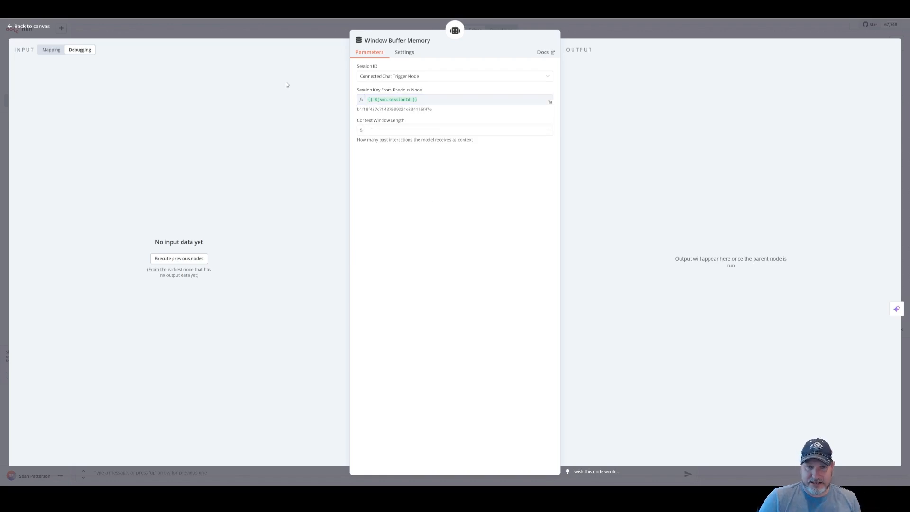
{"action": "left_click", "coordinate": [265, 30]}
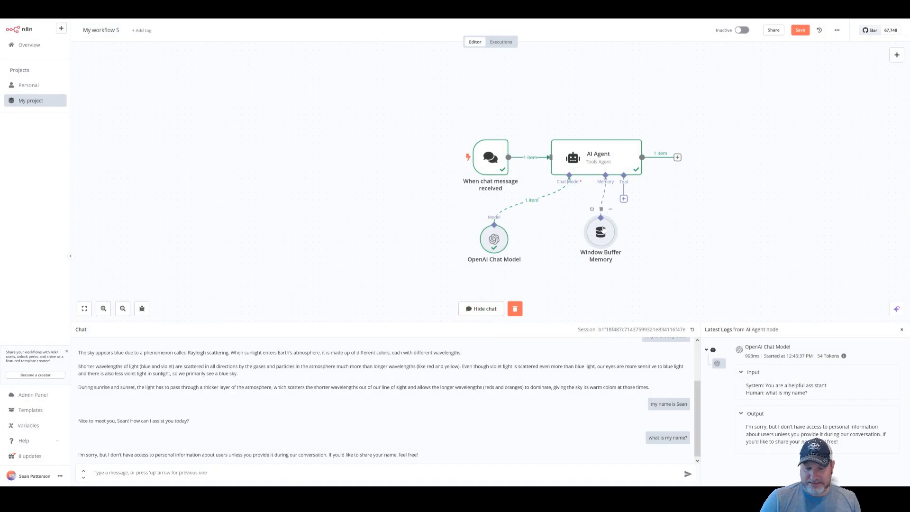
Give the agent the user's name again, then ask 'what is my name?' to confirm memory works
{"action": "left_click", "coordinate": [280, 469]}
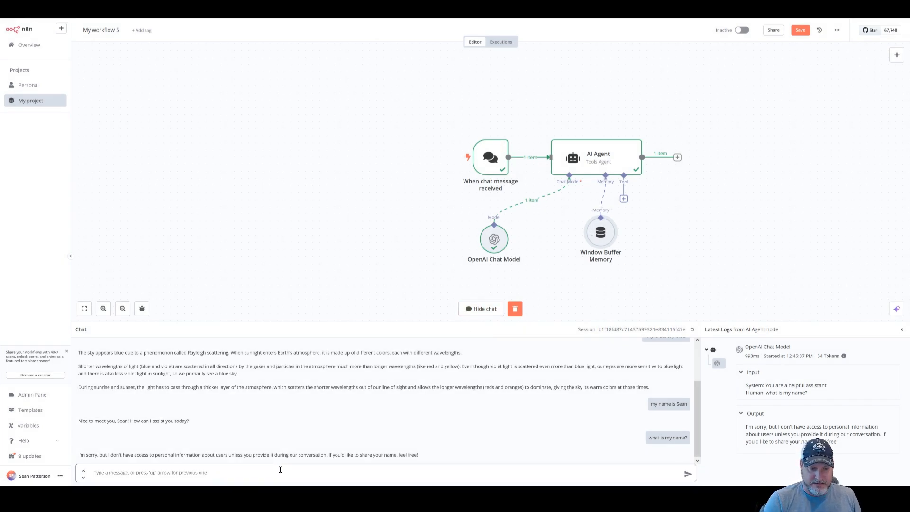
{"action": "type", "text": "my name is Sean"}
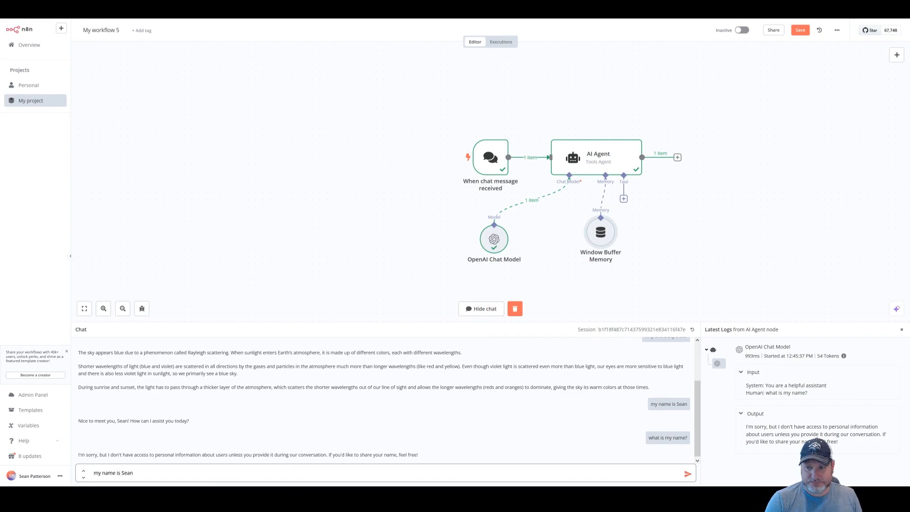
{"action": "key", "text": "Return"}
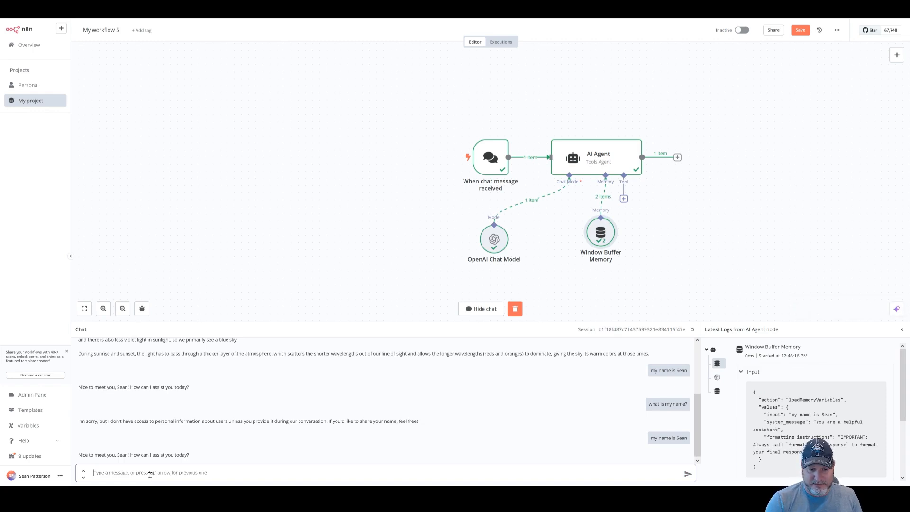
{"action": "type", "text": "what"}
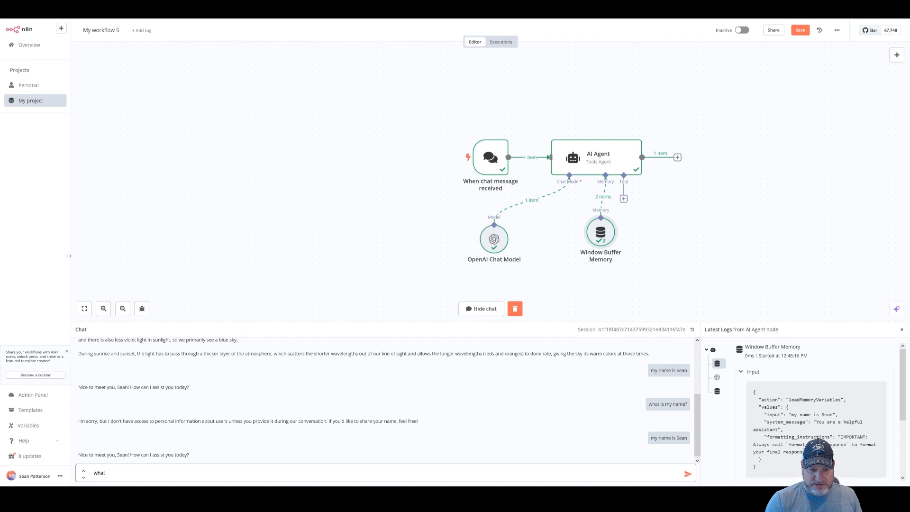
{"action": "type", "text": " is my name?"}
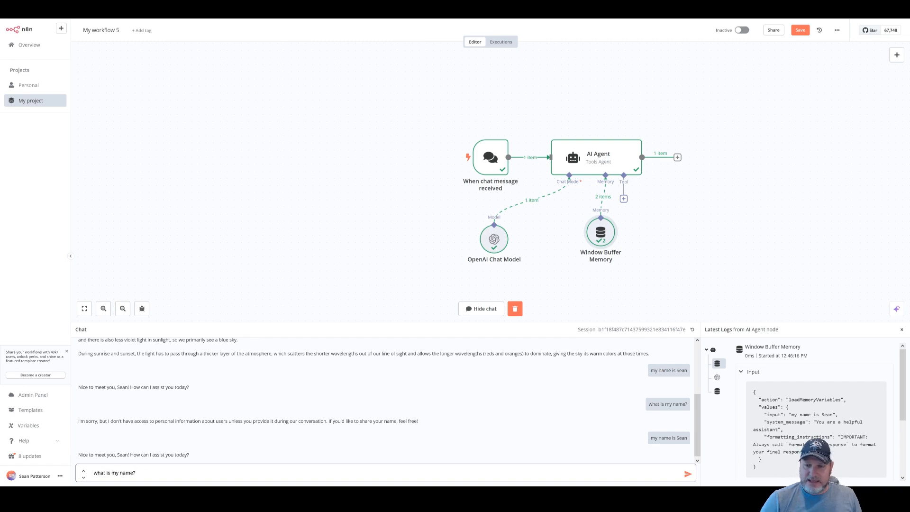
{"action": "mouse_move", "coordinate": [595, 230]}
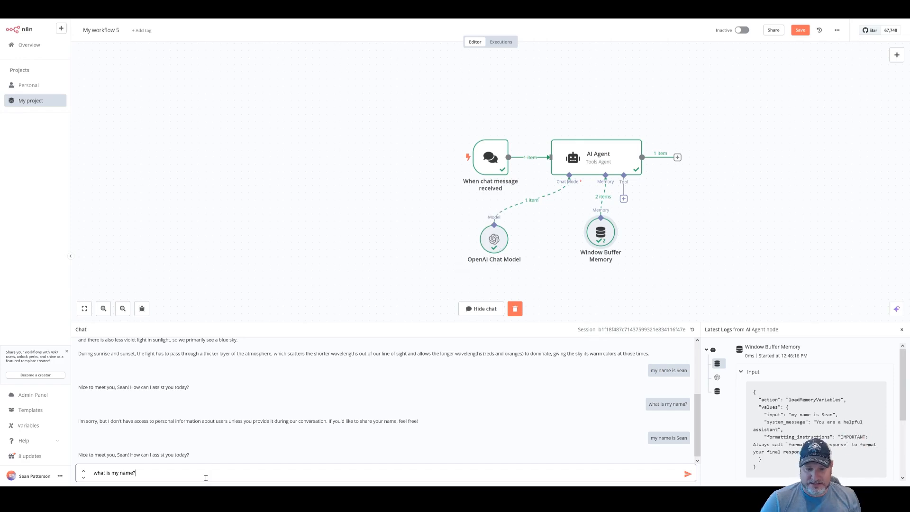
{"action": "key", "text": "Return"}
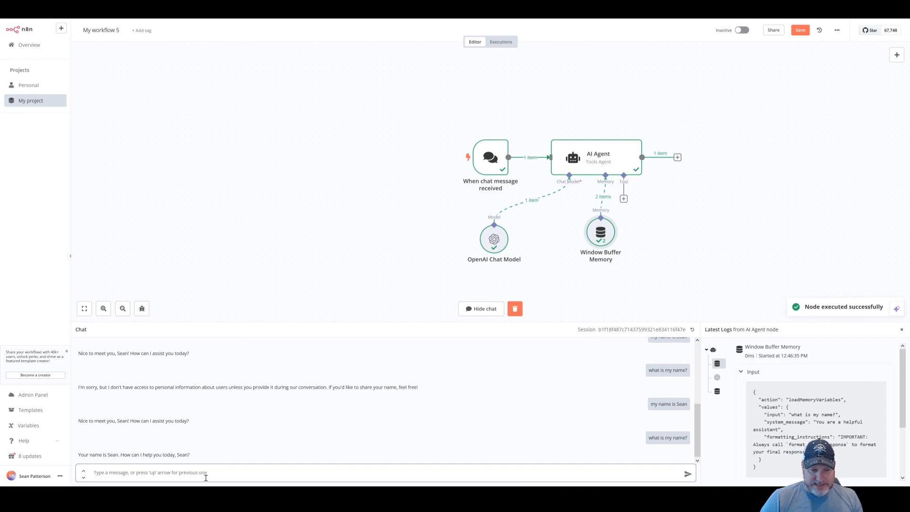
Send five filler 'ok' messages to the agent in the chat
{"action": "left_click_drag", "start_coordinate": [99, 456], "coordinate": [179, 454]}
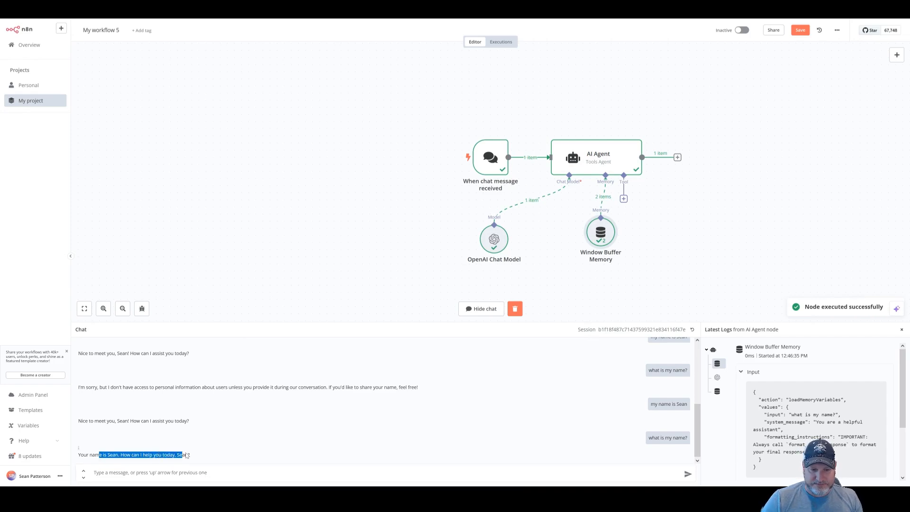
{"action": "left_click", "coordinate": [191, 469]}
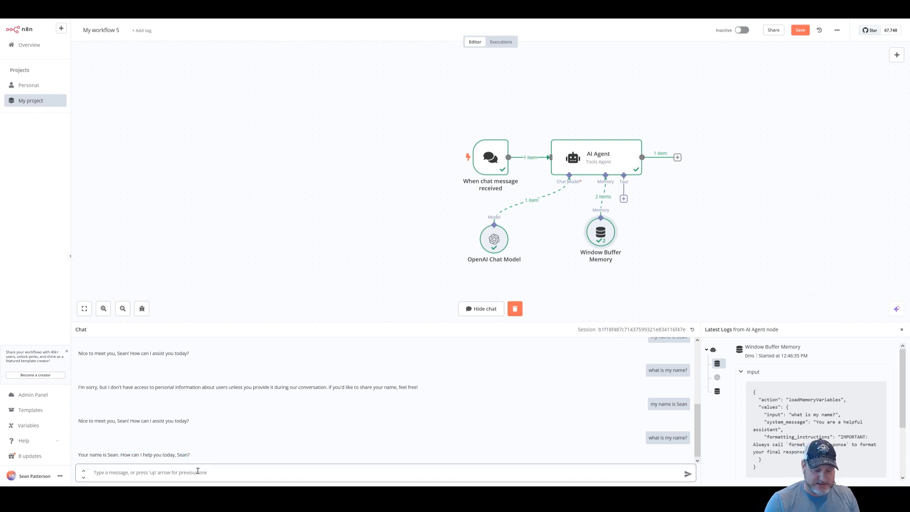
{"action": "type", "text": "ok"}
{"action": "key", "text": "Return"}
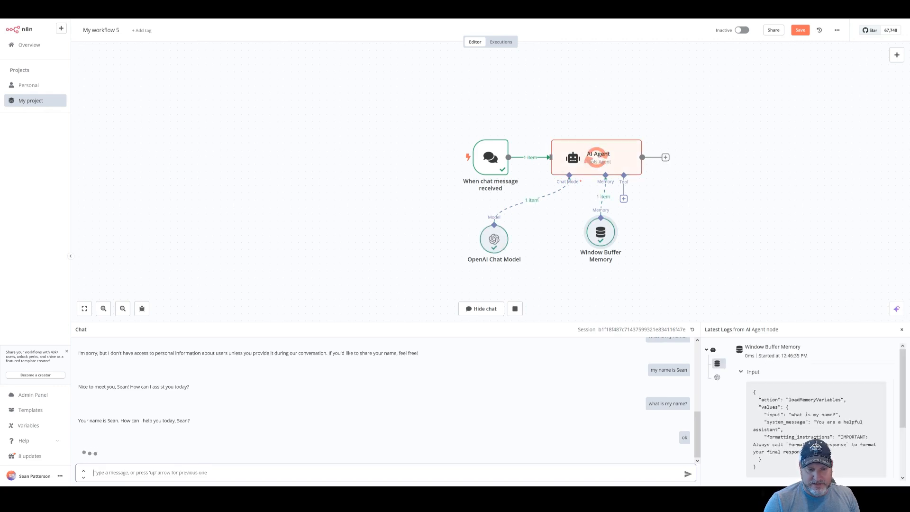
{"action": "type", "text": "ok"}
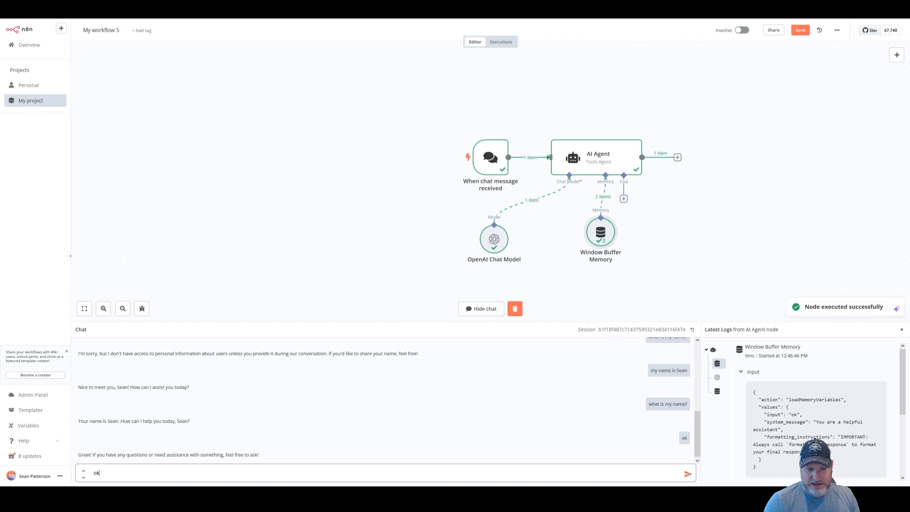
{"action": "key", "text": "Return"}
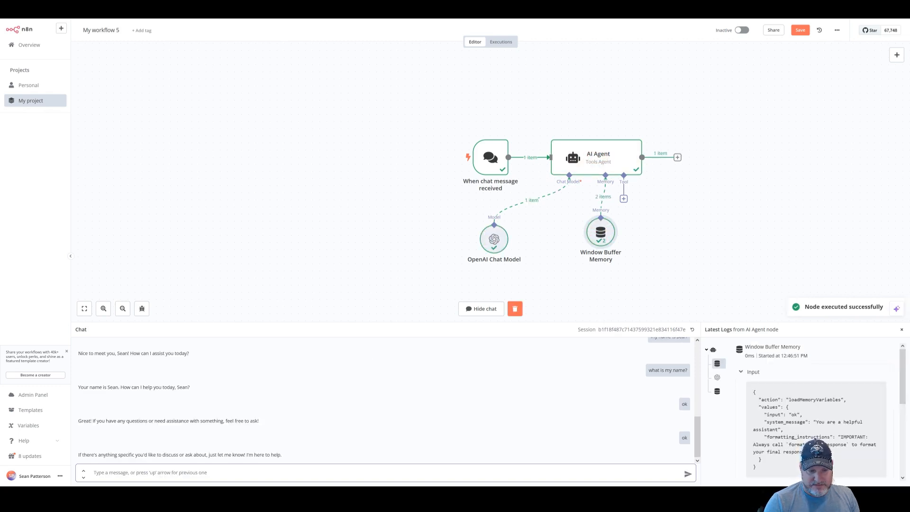
{"action": "type", "text": "ok"}
{"action": "key", "text": "Return"}
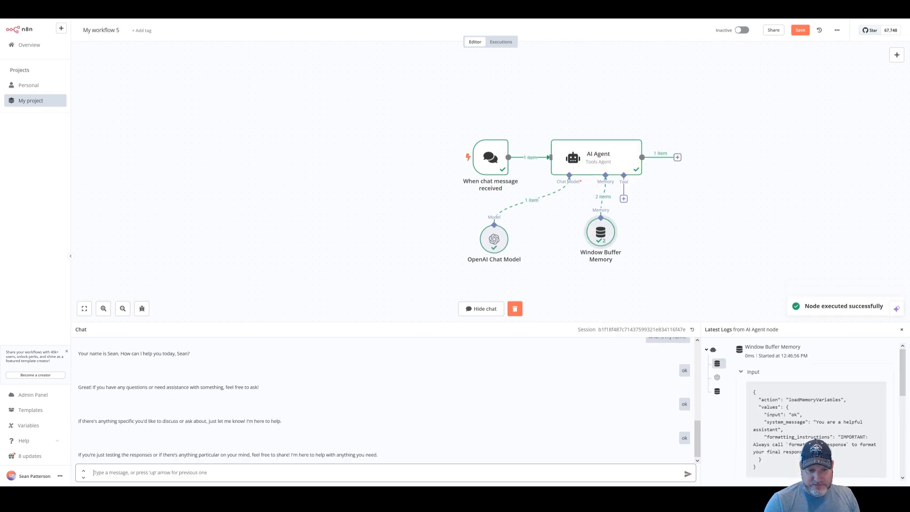
{"action": "type", "text": "ok"}
{"action": "key", "text": "Return"}
{"action": "type", "text": "ok"}
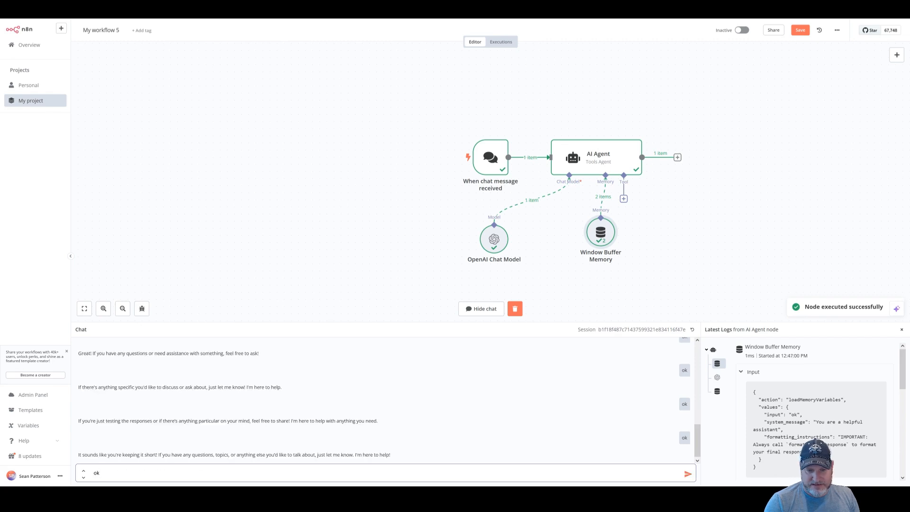
{"action": "key", "text": "Return"}
Ask 'what is my name?' and note the agent no longer knows it
{"action": "type", "text": "what is my"}
{"action": "type", "text": "name?"}
{"action": "key", "text": "Return"}
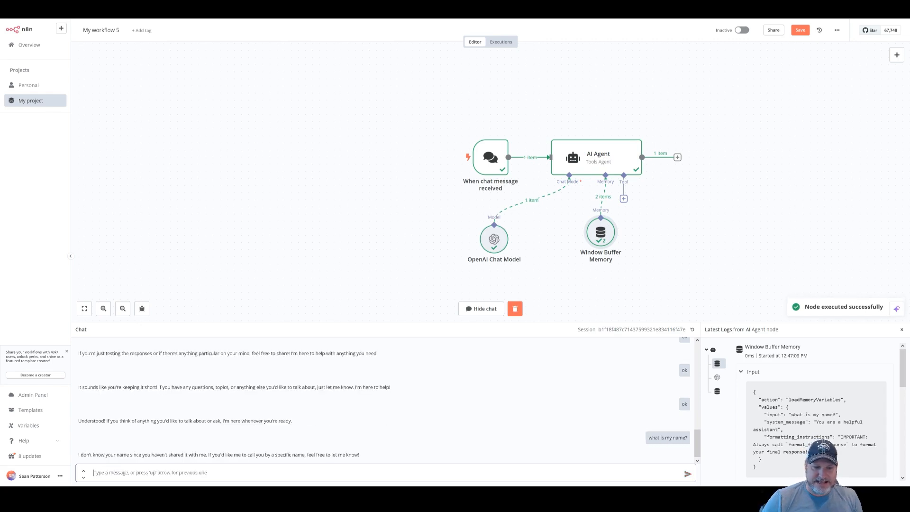
{"action": "left_click_drag", "start_coordinate": [307, 455], "coordinate": [175, 456]}
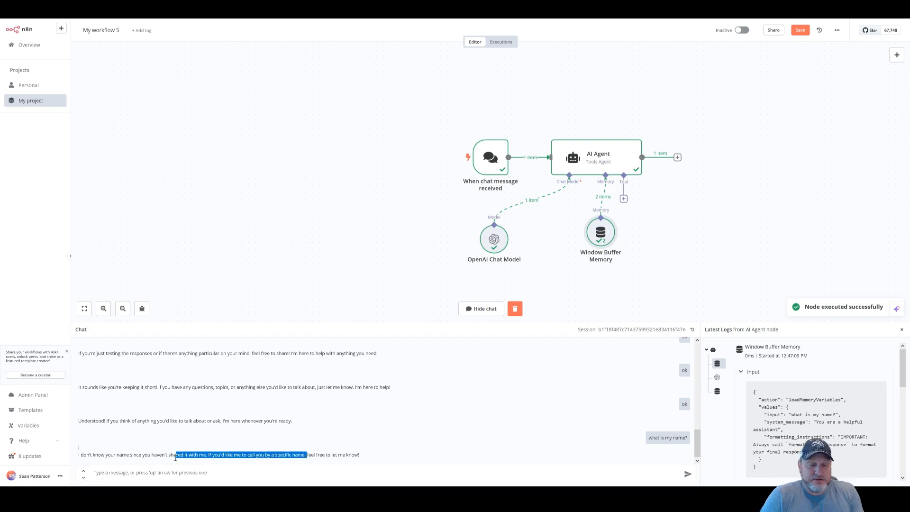
Check the memory's Context Window Length, then open the AI Agent node to inspect its chatInput prompt
{"action": "double_click", "coordinate": [596, 235]}
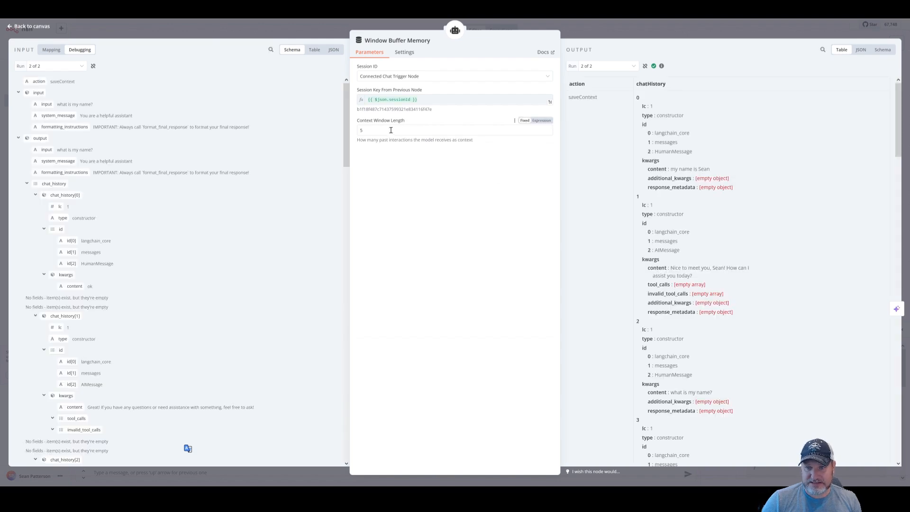
{"action": "left_click", "coordinate": [664, 32]}
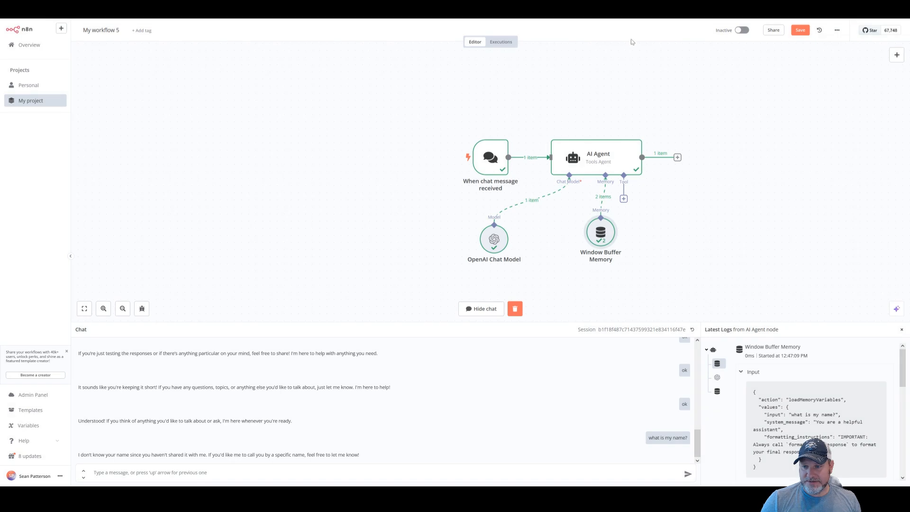
{"action": "left_click", "coordinate": [602, 156]}
{"action": "double_click", "coordinate": [602, 156]}
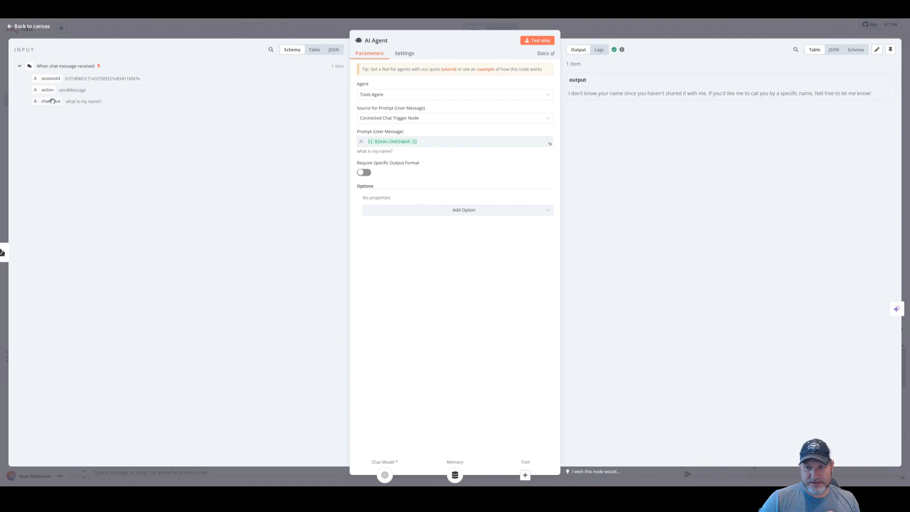
{"action": "left_click_drag", "start_coordinate": [358, 152], "coordinate": [406, 157]}
{"action": "left_click", "coordinate": [406, 156]}
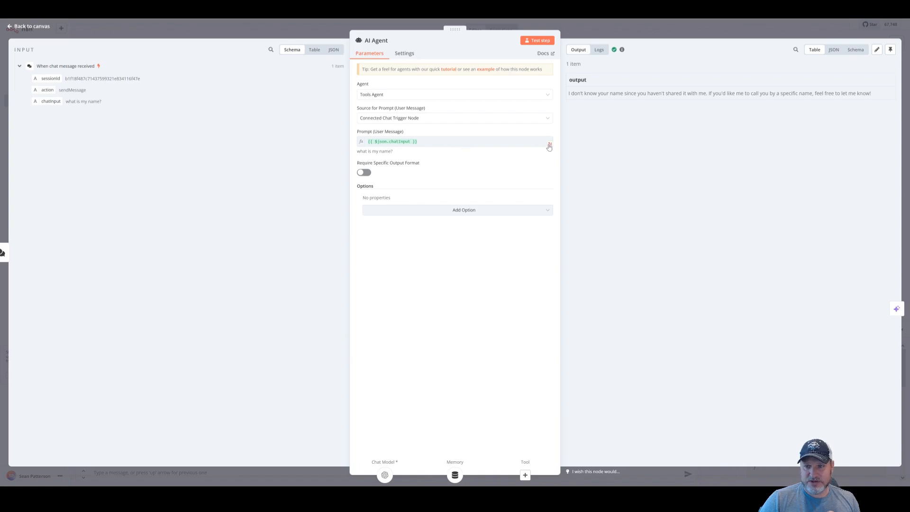
Switch the prompt source to 'Define below', enter the story-writing expert text, and make it an expression
{"action": "left_click", "coordinate": [500, 122]}
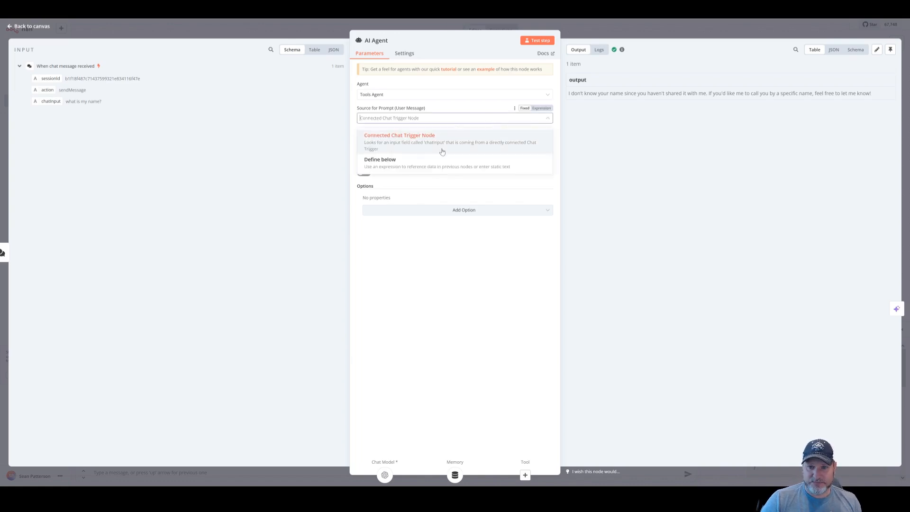
{"action": "left_click", "coordinate": [437, 163]}
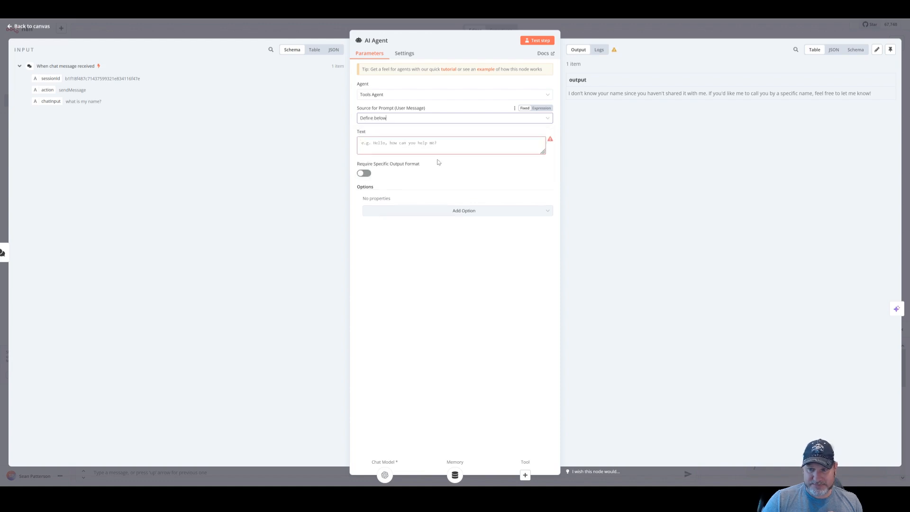
{"action": "left_click_drag", "start_coordinate": [544, 151], "coordinate": [551, 239]}
{"action": "left_click", "coordinate": [449, 177]}
{"action": "type", "text": "Act"}
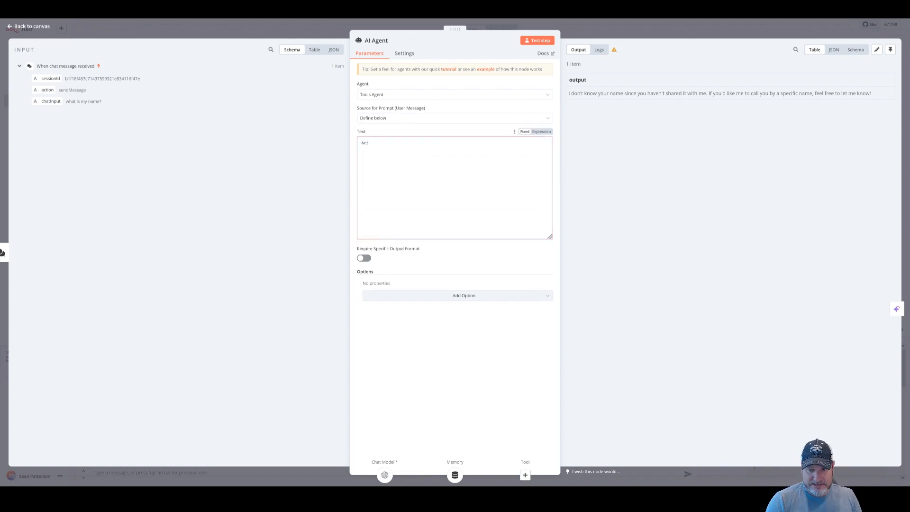
{"action": "type", "text": " as a expe"}
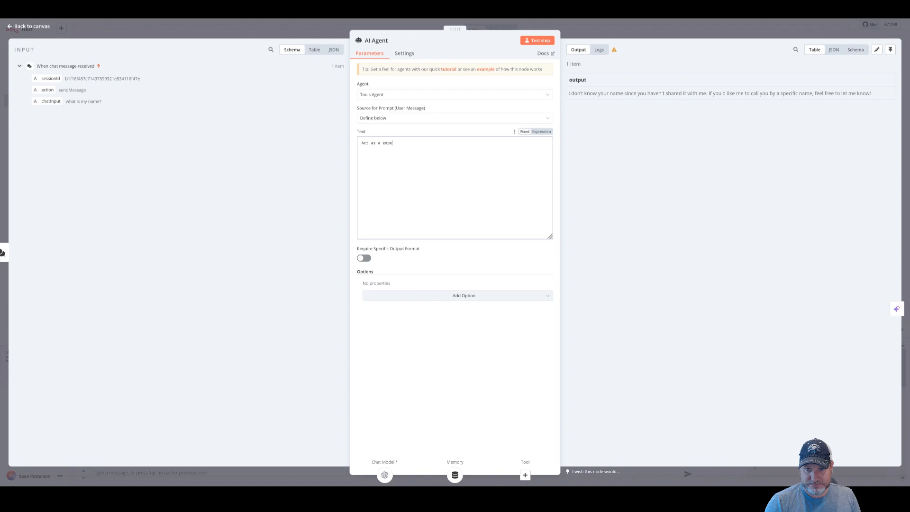
{"action": "type", "text": "rt in"}
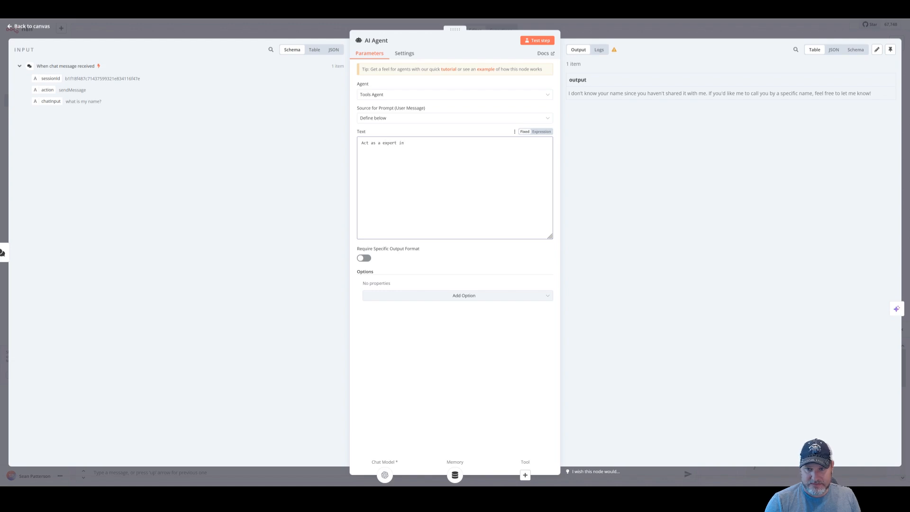
{"action": "type", "text": " story writing.  HEre is a"}
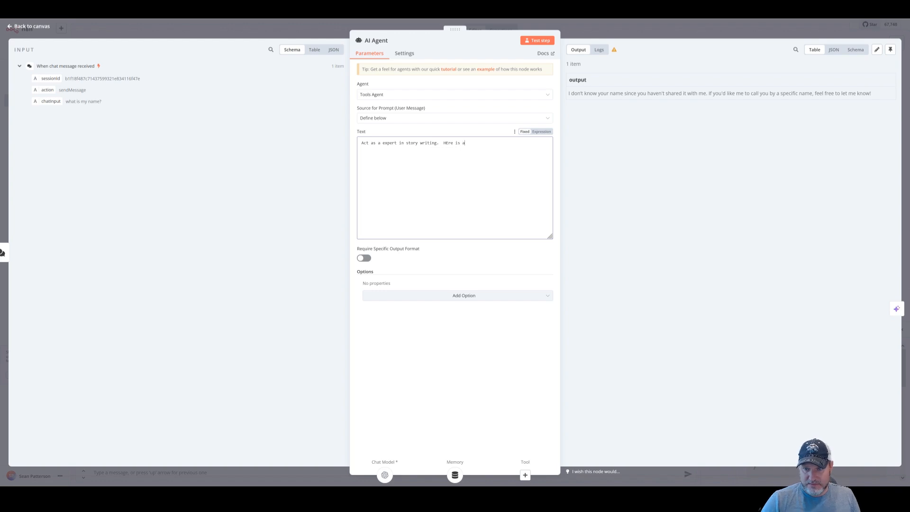
{"action": "key", "text": "ctrl+shift+Left"}
{"action": "key", "text": "ctrl+shift+Left"}
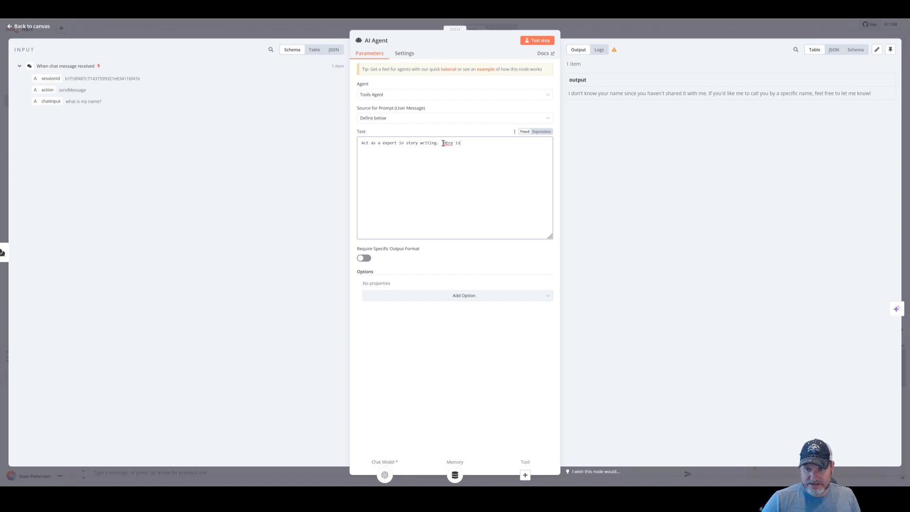
{"action": "type", "text": "Here is a topic"}
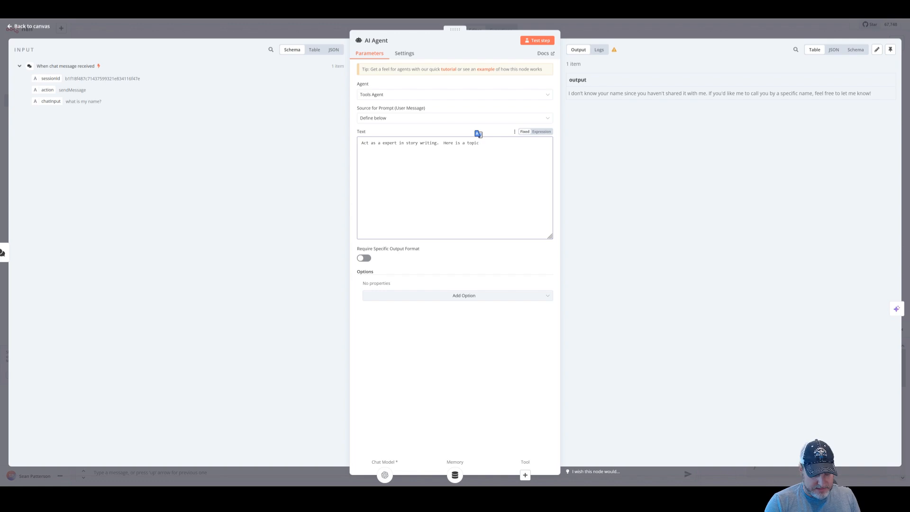
{"action": "type", "text": ": to write a story about:"}
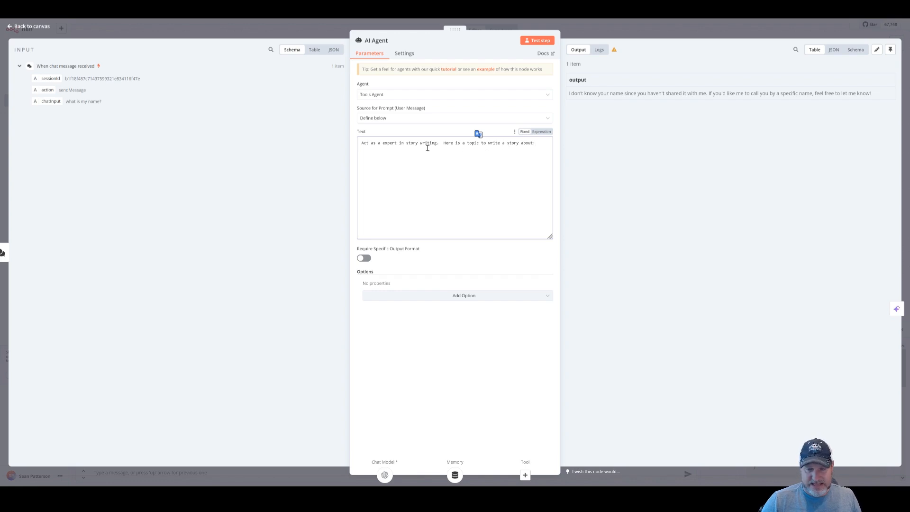
{"action": "left_click", "coordinate": [542, 132]}
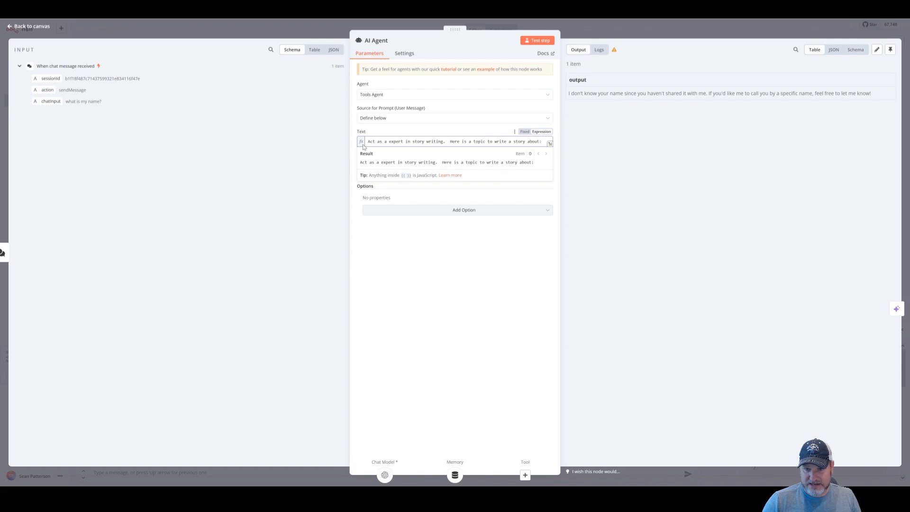
Append {{ $json.chatInput }} to the prompt in the expression editor and check the Result preview
{"action": "left_click", "coordinate": [550, 145]}
{"action": "left_click", "coordinate": [368, 73]}
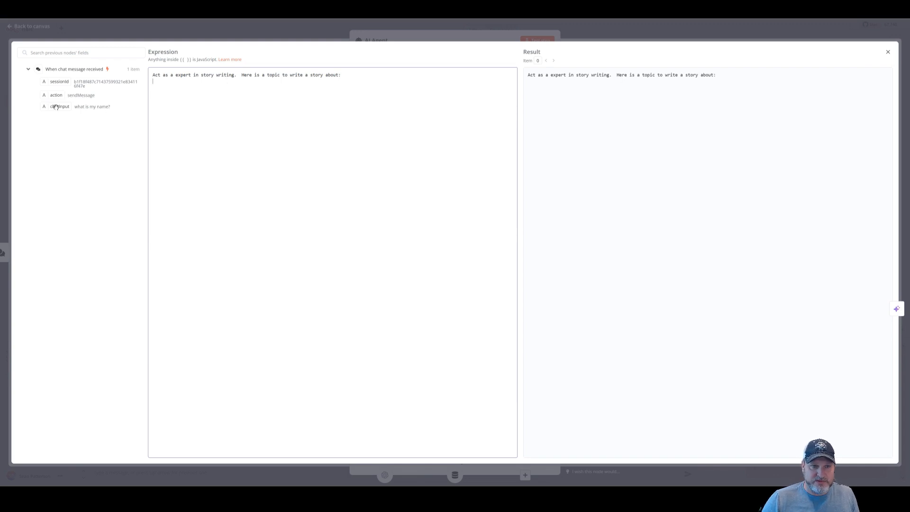
{"action": "left_click_drag", "start_coordinate": [57, 106], "coordinate": [183, 90]}
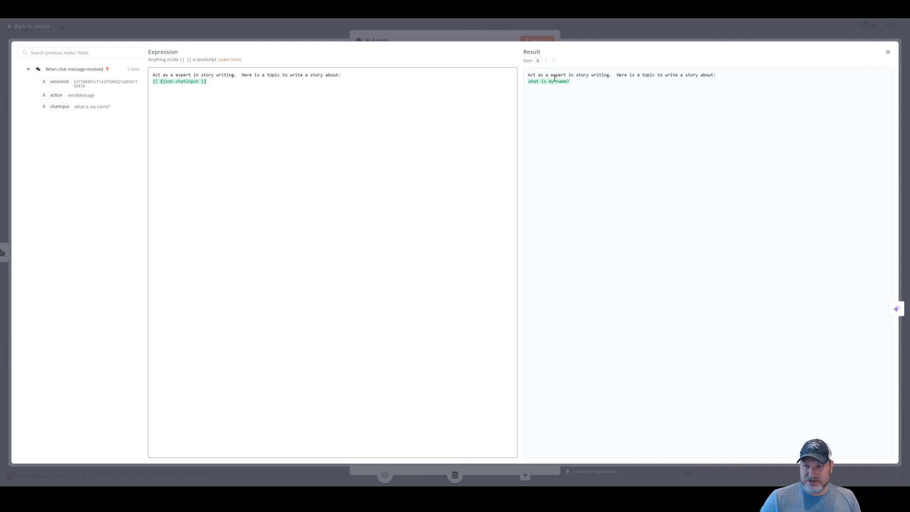
{"action": "left_click_drag", "start_coordinate": [530, 77], "coordinate": [628, 75]}
{"action": "left_click", "coordinate": [630, 75]}
{"action": "triple_click", "coordinate": [716, 72]}
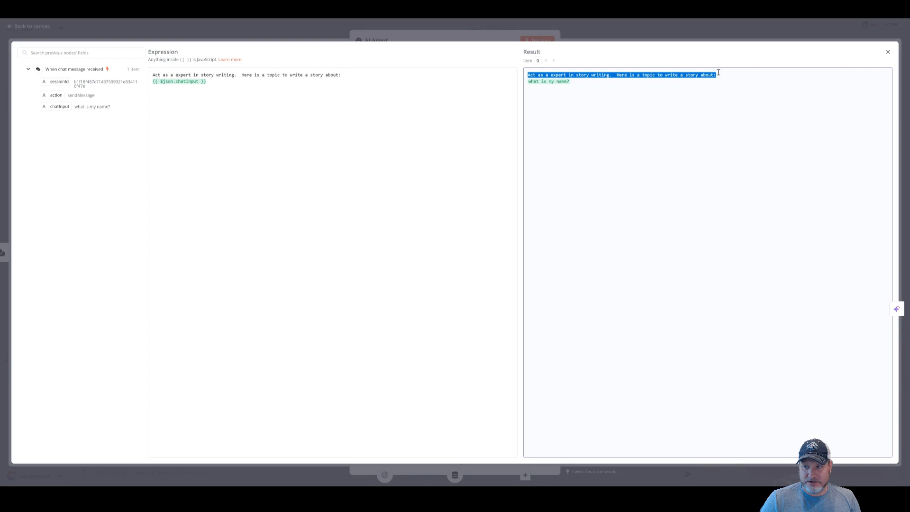
{"action": "left_click", "coordinate": [539, 85]}
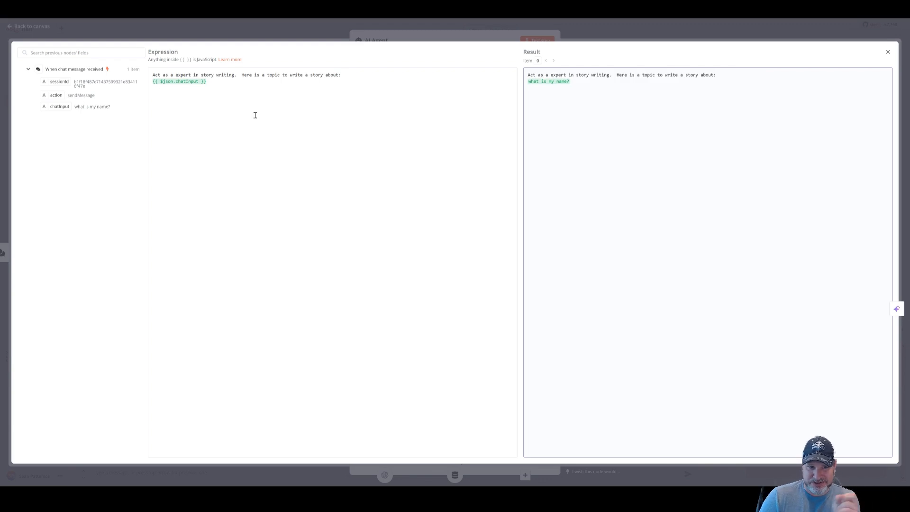
{"action": "left_click", "coordinate": [634, 31]}
Send 'birds' as the story topic and read the generated story 'The Whispering Wings'
{"action": "left_click", "coordinate": [634, 27]}
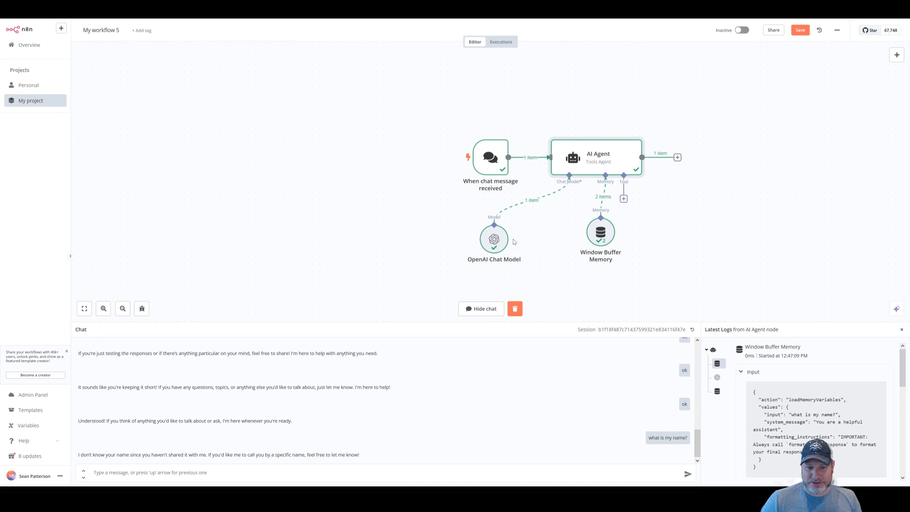
{"action": "left_click", "coordinate": [237, 473]}
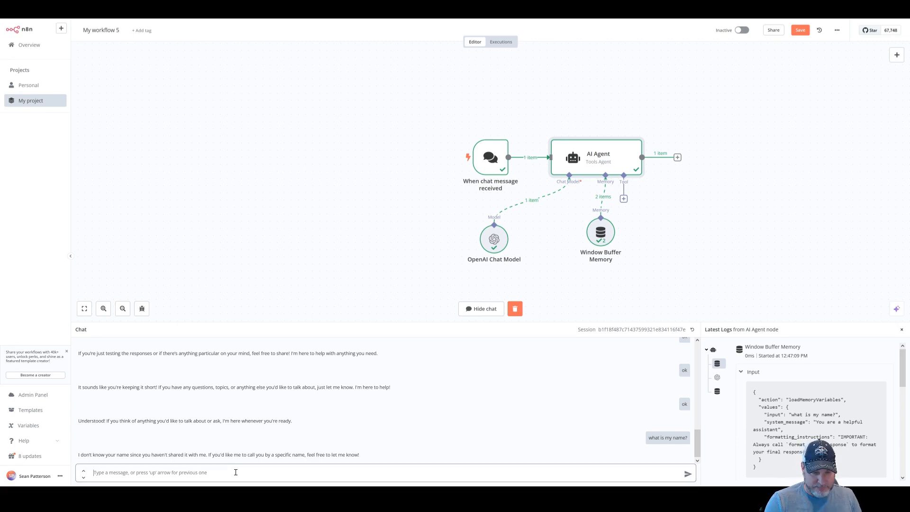
{"action": "type", "text": "birds"}
{"action": "key", "text": "Return"}
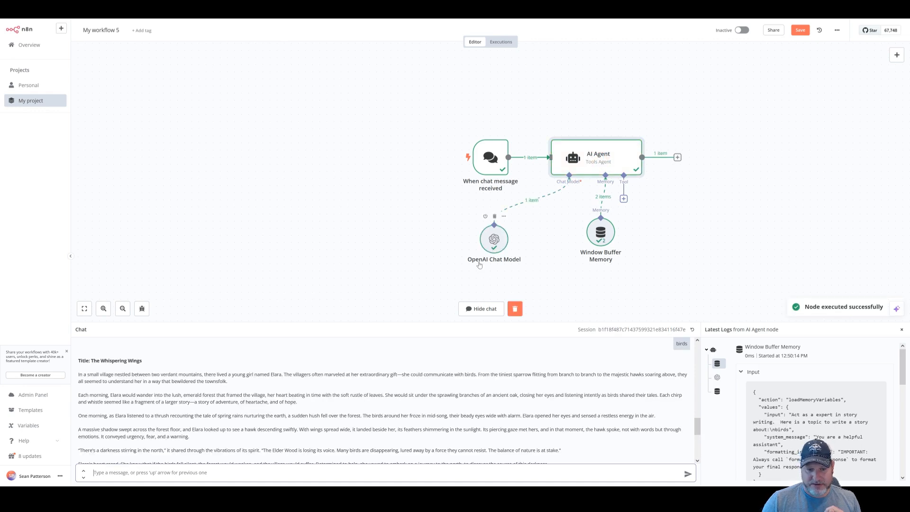
{"action": "scroll", "coordinate": [219, 437], "scroll_direction": "up", "scroll_amount": 1}
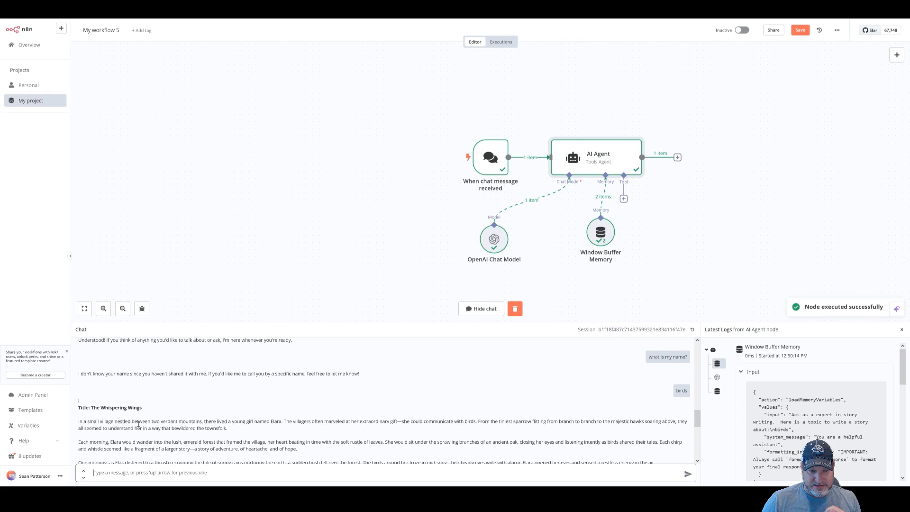
{"action": "scroll", "coordinate": [139, 426], "scroll_direction": "down", "scroll_amount": 1}
{"action": "left_click_drag", "start_coordinate": [89, 381], "coordinate": [254, 428]}
{"action": "left_click", "coordinate": [254, 429]}
{"action": "scroll", "coordinate": [255, 428], "scroll_direction": "down", "scroll_amount": 4}
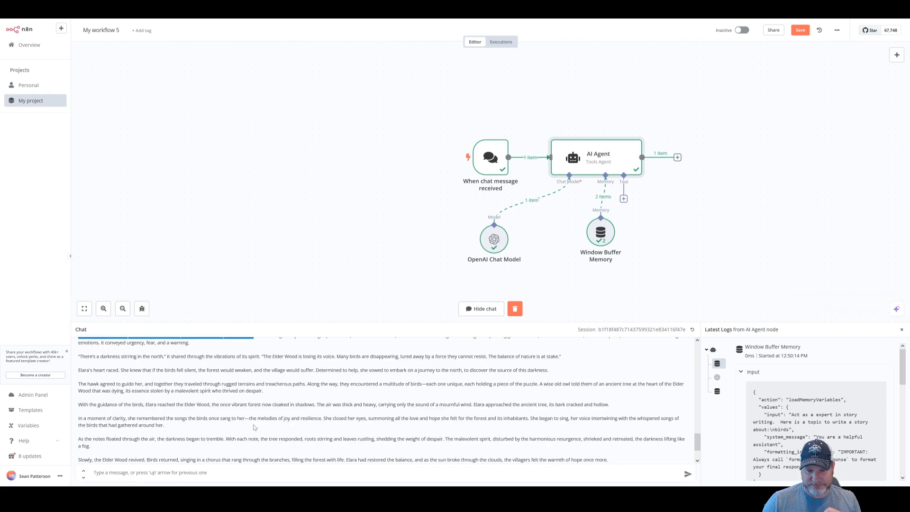